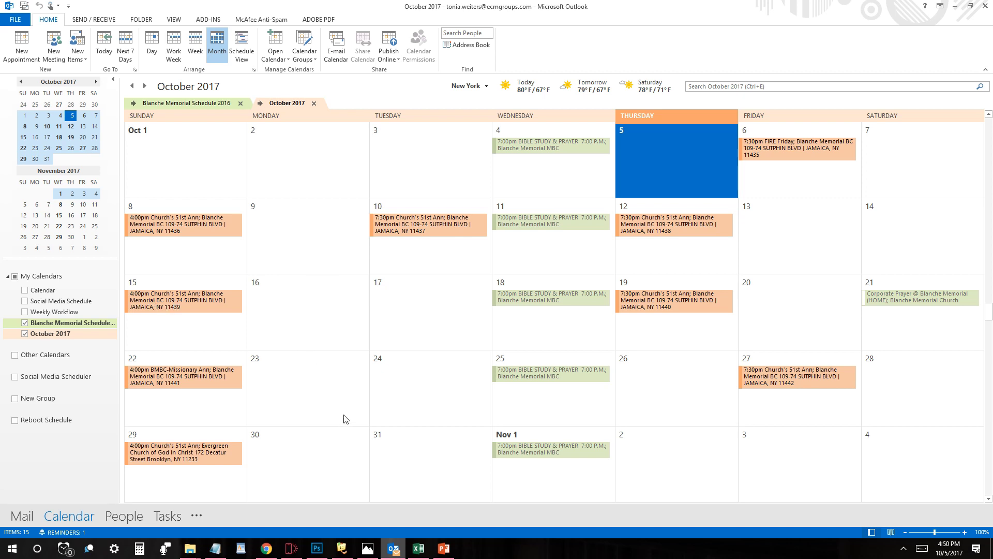
# - Switch from Outlook to the October2017 Calendar.xlsx workbook listing nine October events
pyautogui.click(419, 551)
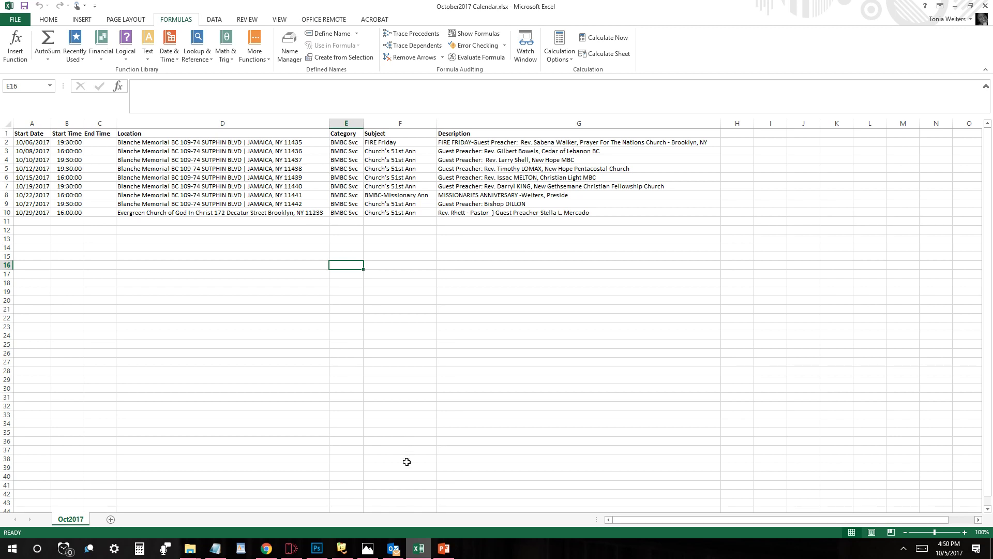
# - View the Church 51st Anniversary flyer image, then return to the Outlook October 2017 calendar
pyautogui.click(368, 550)
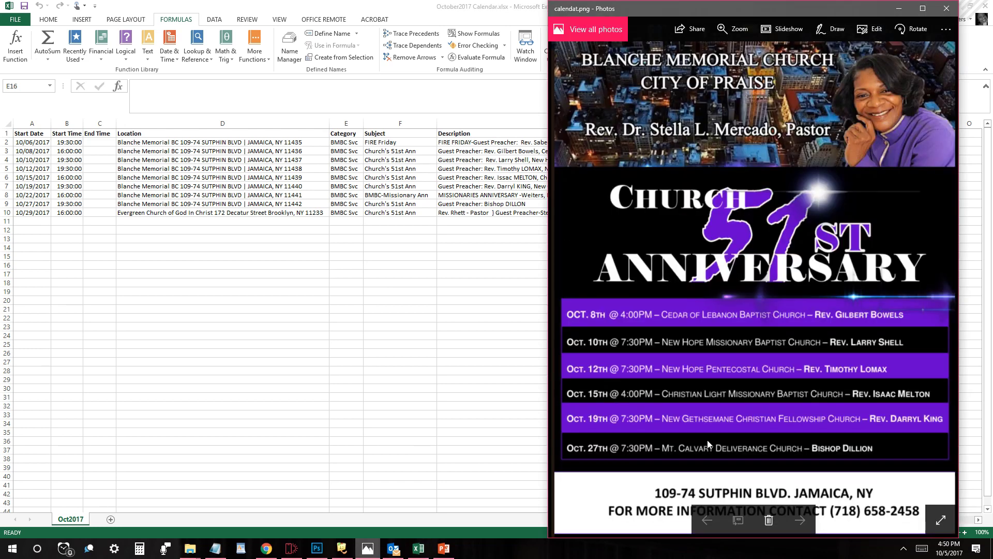
pyautogui.hotkey('alt', 'Tab')
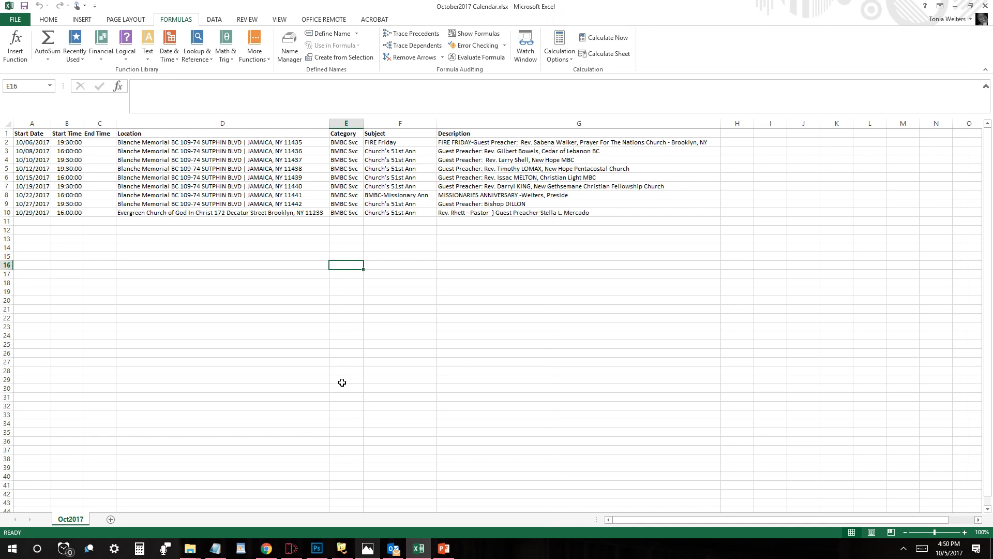
pyautogui.click(394, 548)
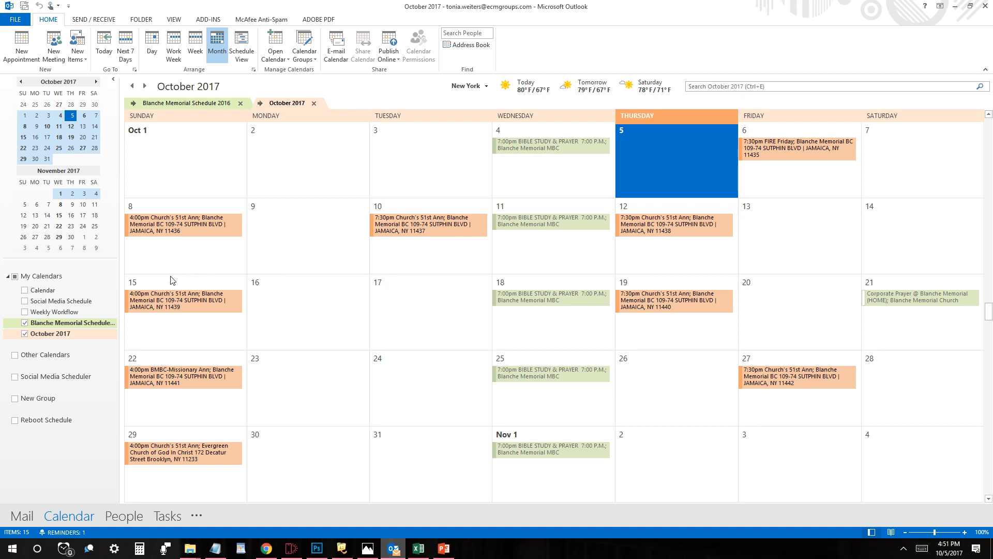
# - Toggle the October 2017 calendar off and on, then hide Blanche Memorial Schedule 2016
pyautogui.click(24, 335)
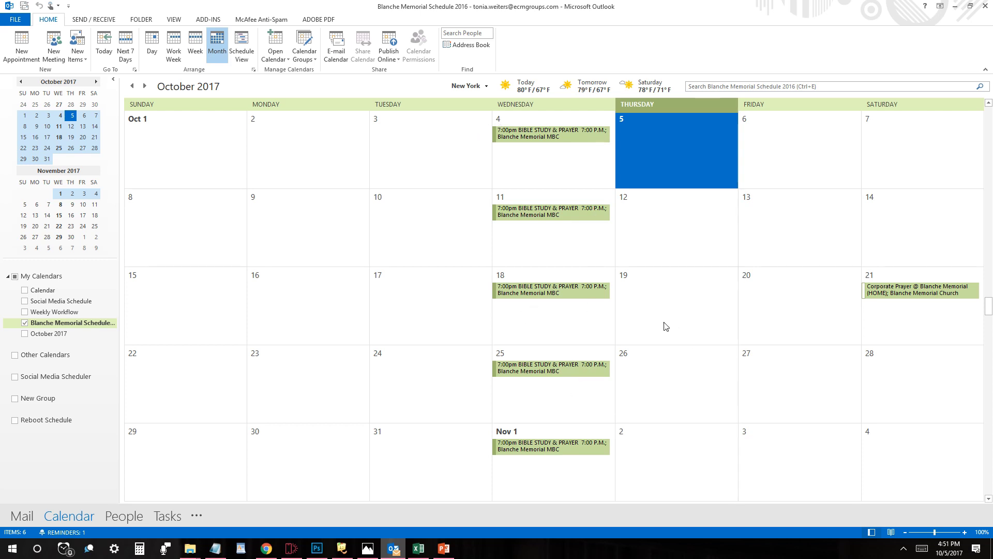
pyautogui.click(24, 334)
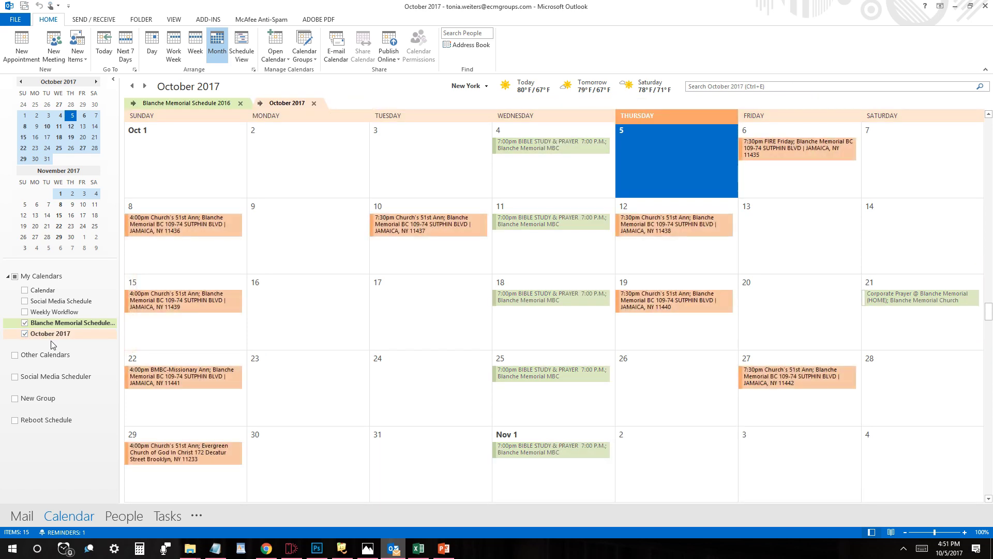
pyautogui.click(24, 323)
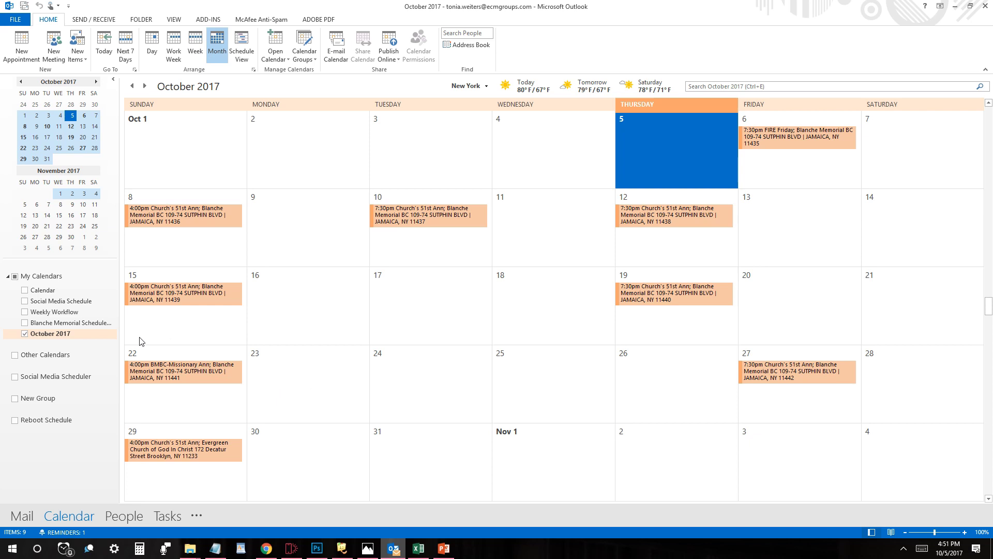
# - Delete the October 2017 calendar from My Calendars, confirming its move to Deleted Items
pyautogui.rightClick(63, 337)
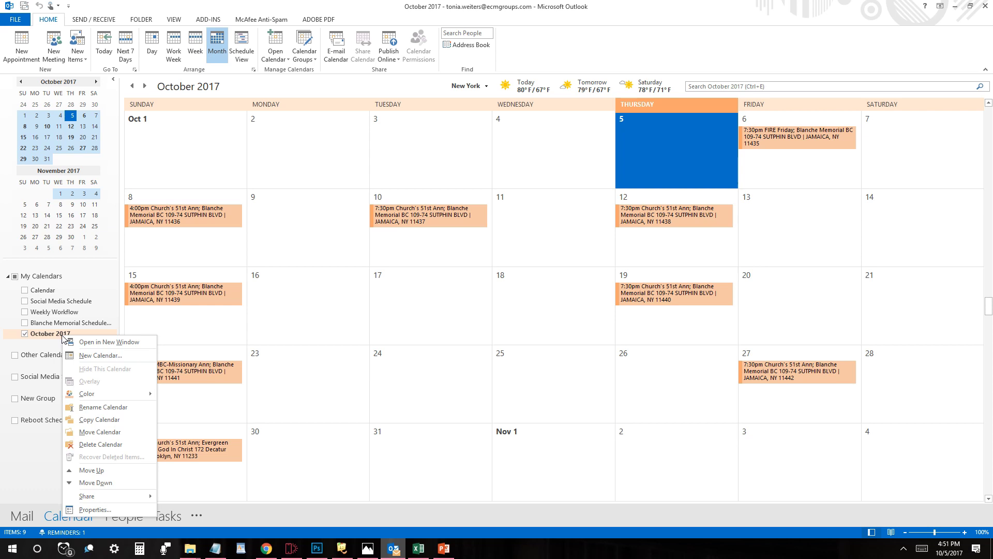
pyautogui.click(99, 445)
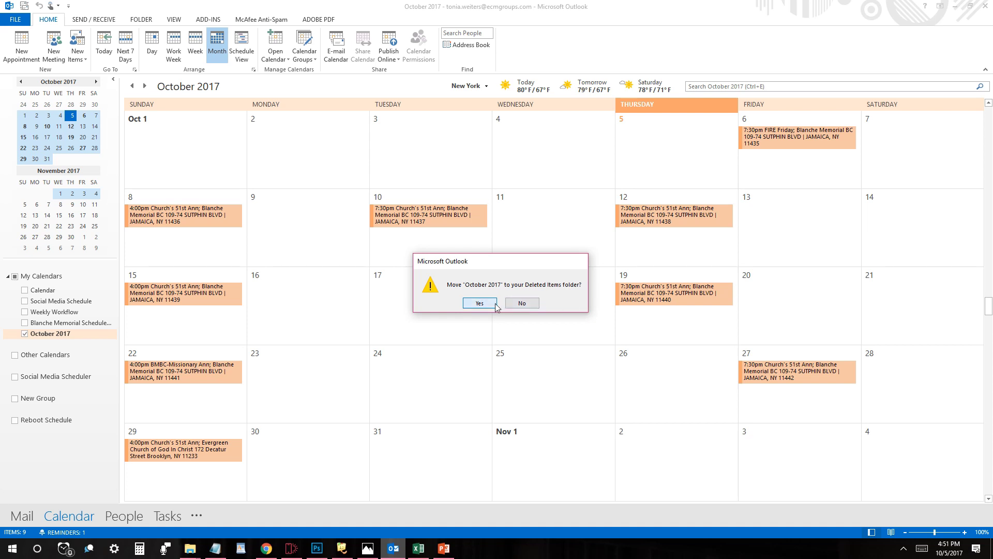
pyautogui.click(480, 304)
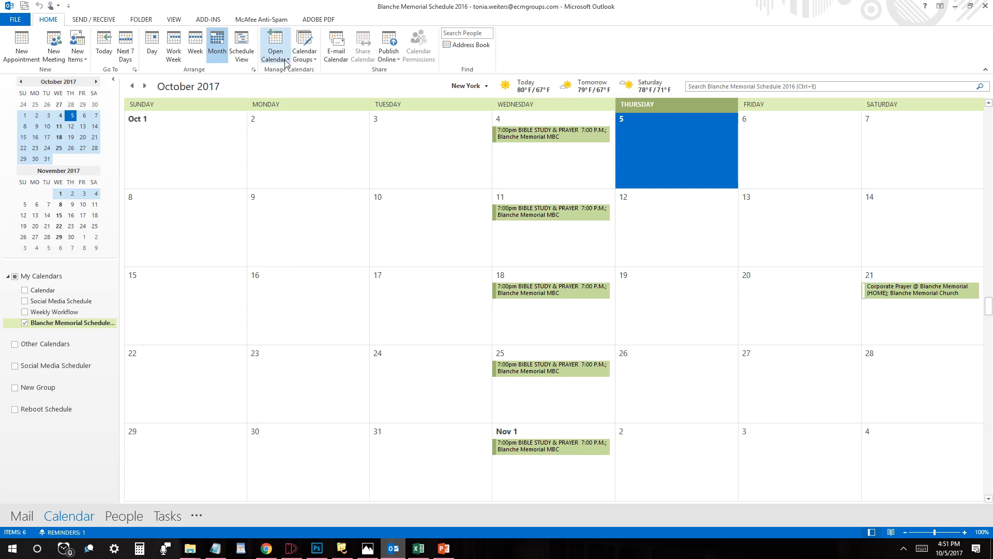
# - Create a new blank calendar named 'October 2017'
pyautogui.click(286, 60)
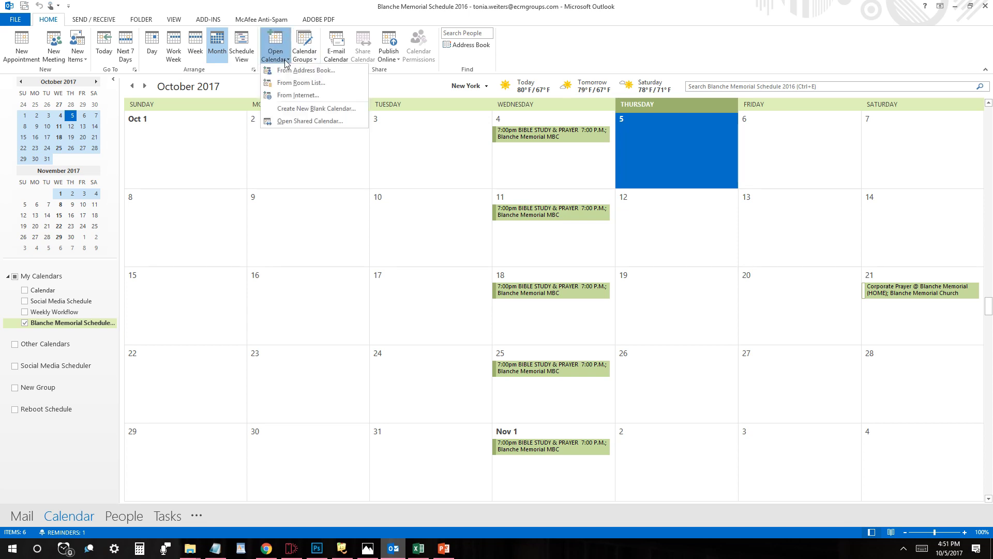
pyautogui.click(317, 109)
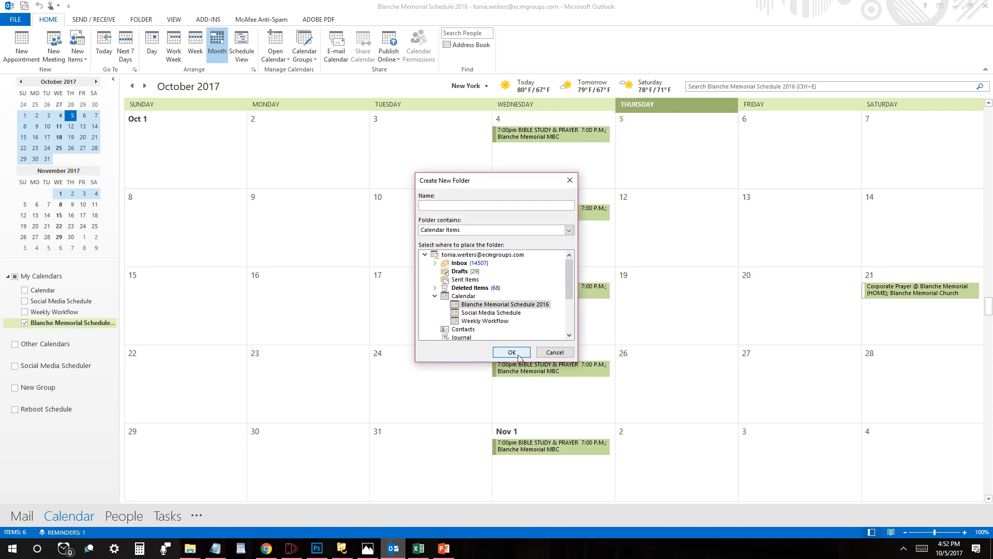
pyautogui.write('October 2017')
pyautogui.press('Return')
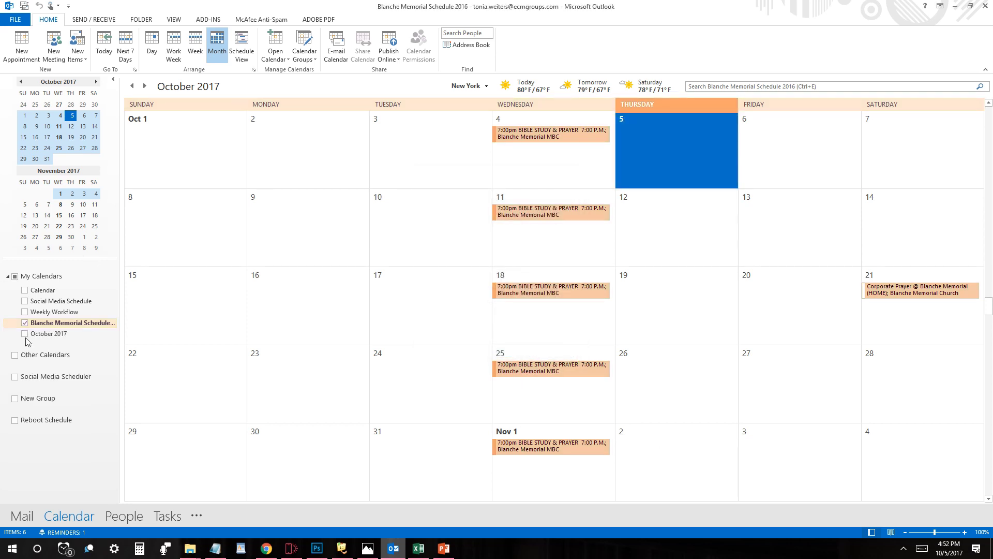
# - Show only the new October 2017 calendar, hiding Blanche Memorial Schedule 2016, then switch to Excel
pyautogui.click(25, 333)
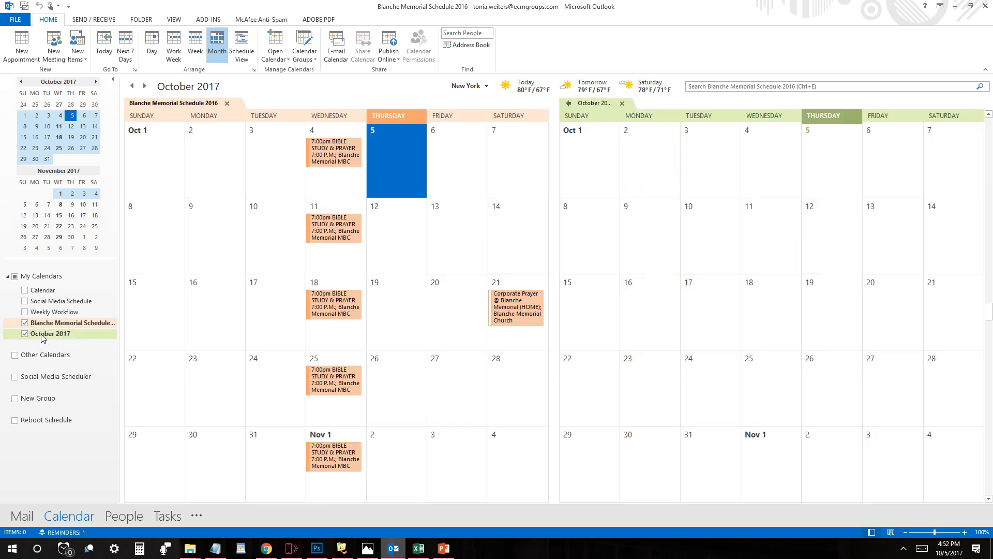
pyautogui.click(25, 323)
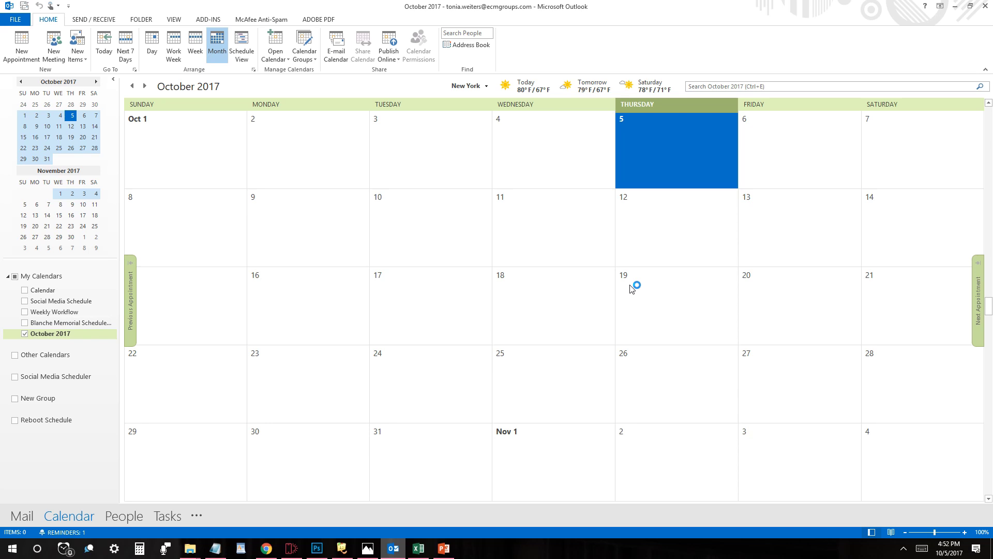
pyautogui.click(414, 555)
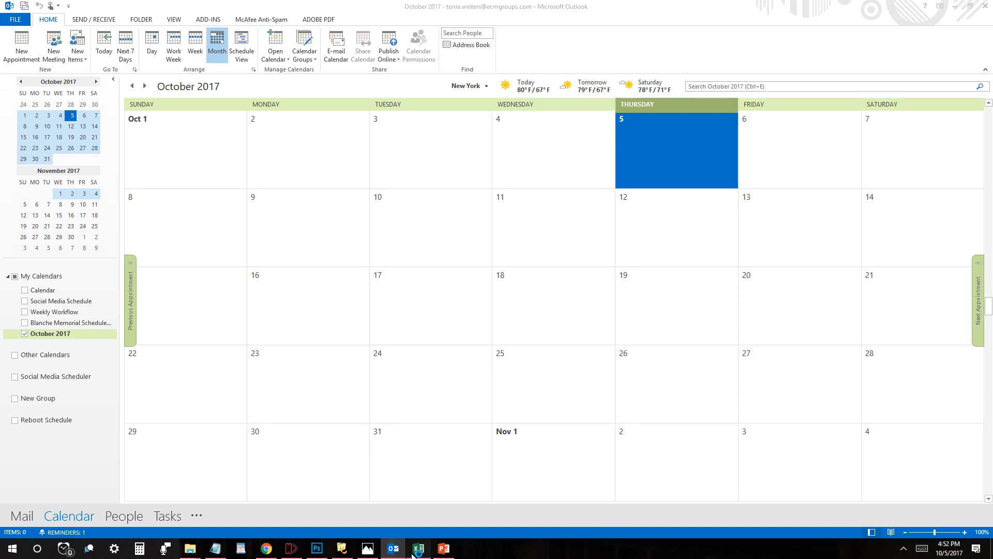
# - Activate the Oct2017 sheet holding the nine October church events
pyautogui.click(538, 415)
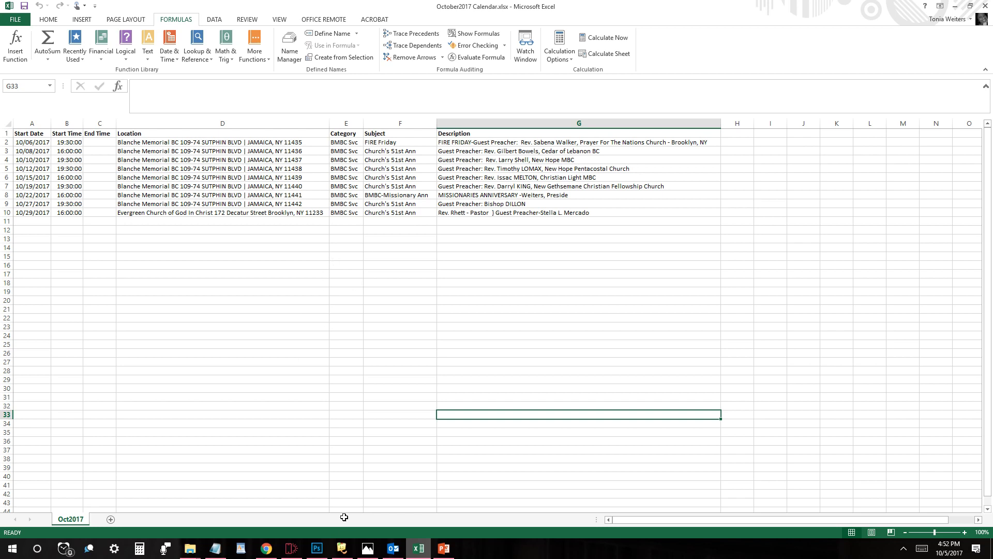
# - Scroll through the OCTOBER SCHEDULE email in Gmail, then return to the October2017 Calendar workbook
pyautogui.click(266, 548)
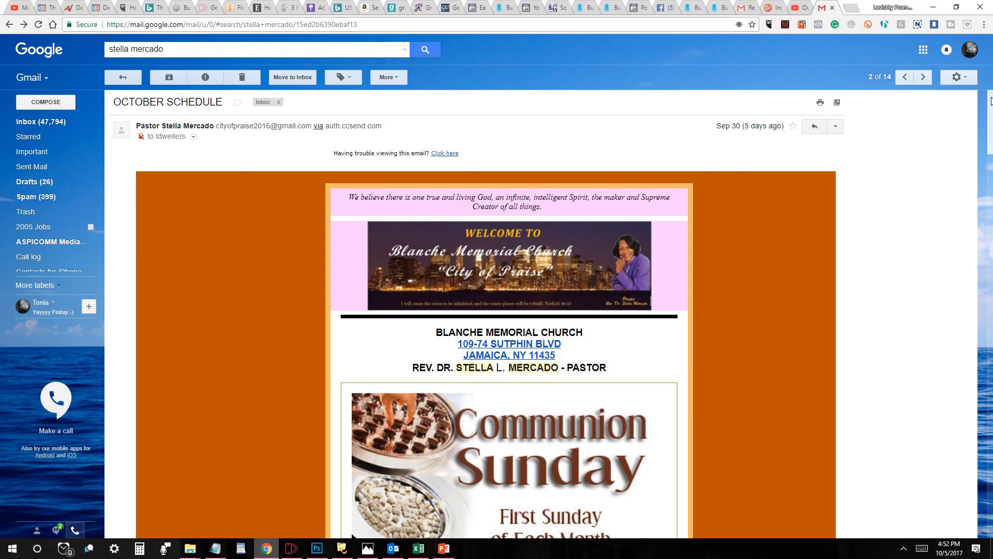
pyautogui.moveTo(991, 101); pyautogui.dragTo(991, 415)
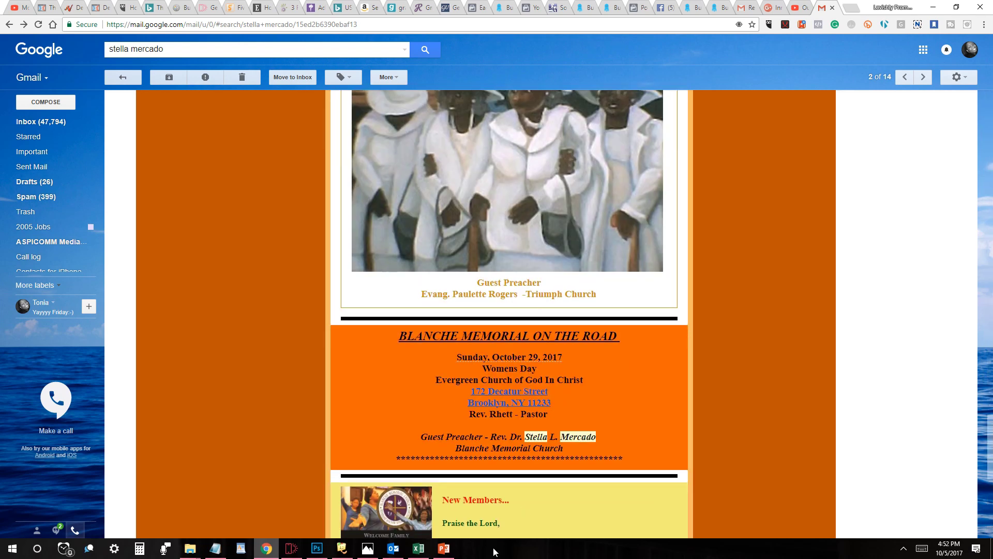
pyautogui.click(418, 548)
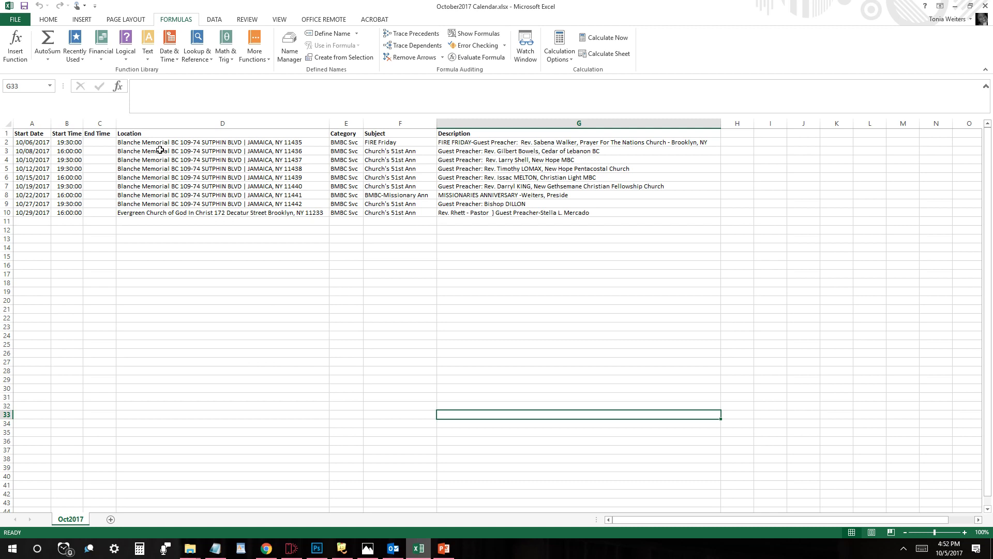
# - Select the Start Date heading and the whole header row 1, then go back to Outlook
pyautogui.click(20, 136)
pyautogui.click(7, 134)
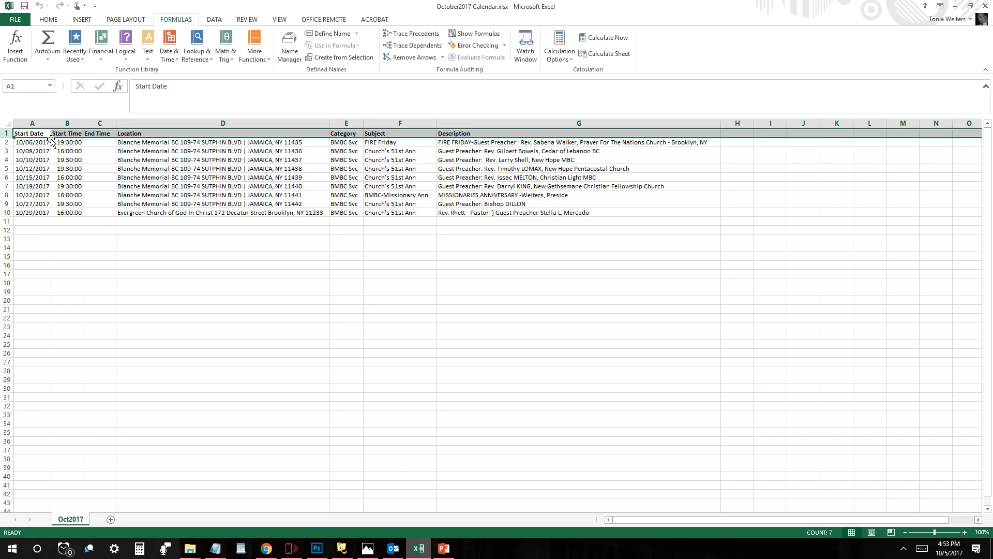
pyautogui.click(392, 549)
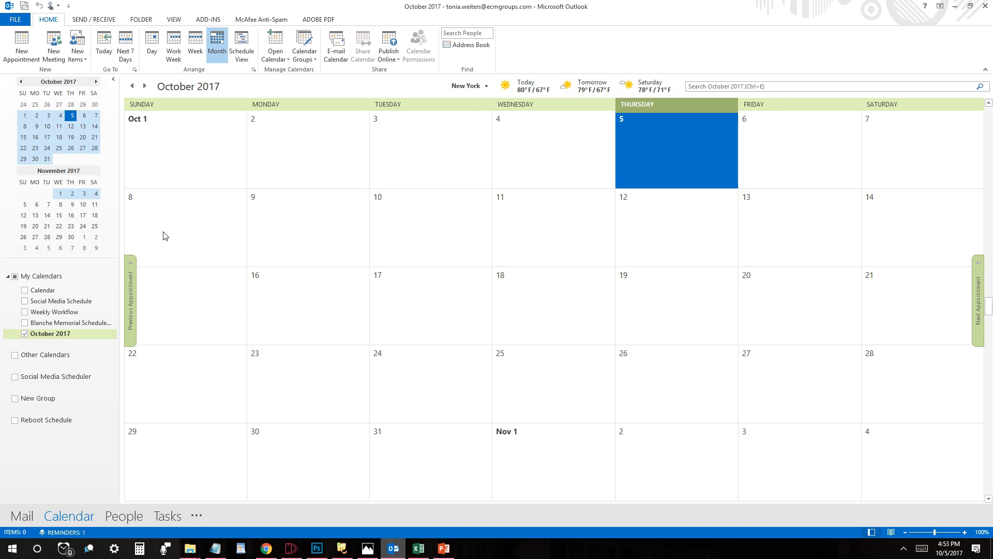
# - Start a new blank appointment in the October 2017 calendar
pyautogui.click(21, 48)
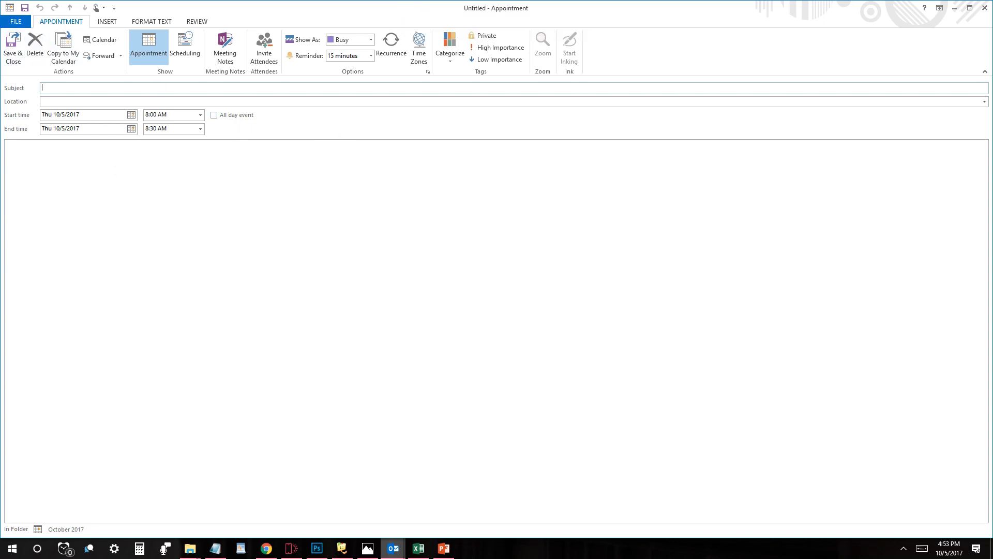
# - In the Excel workbook, check each column heading from Start Date (A1) through Description (G1)
pyautogui.click(419, 548)
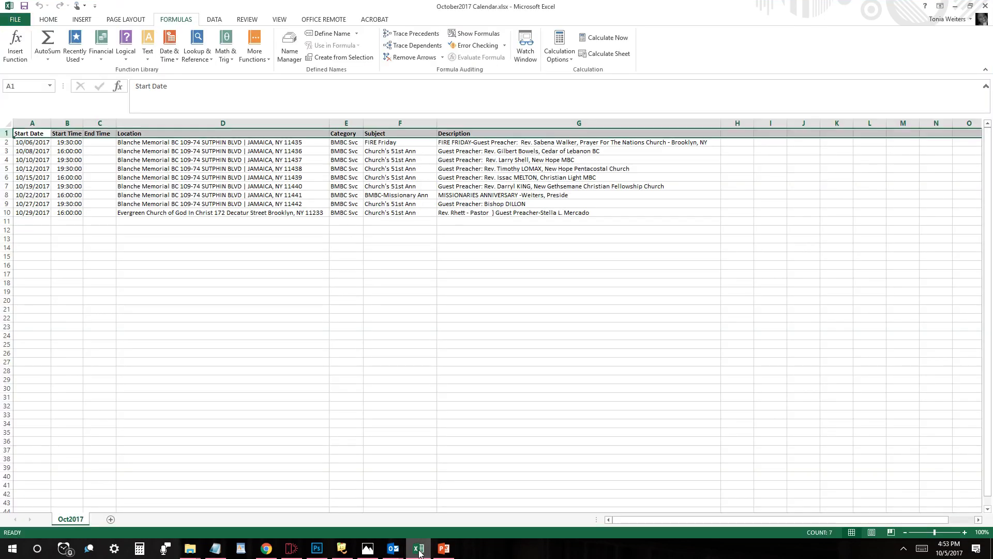
pyautogui.click(262, 288)
pyautogui.click(23, 136)
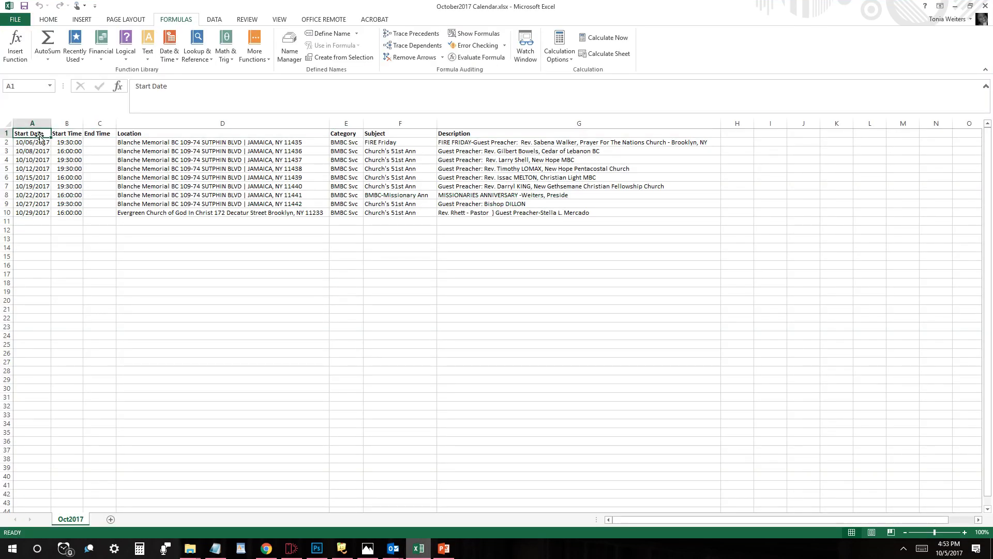
pyautogui.click(73, 135)
pyautogui.click(110, 133)
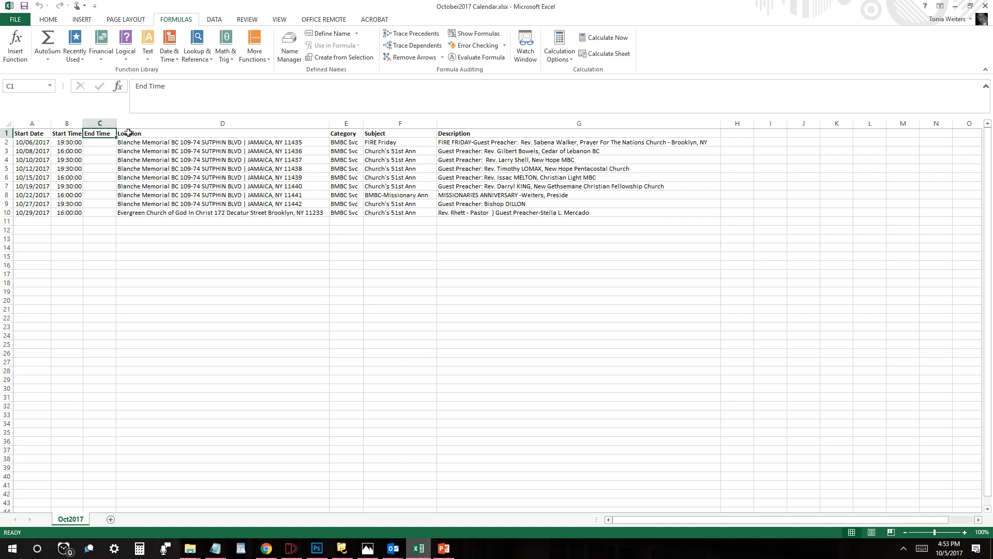
pyautogui.click(128, 133)
pyautogui.click(344, 133)
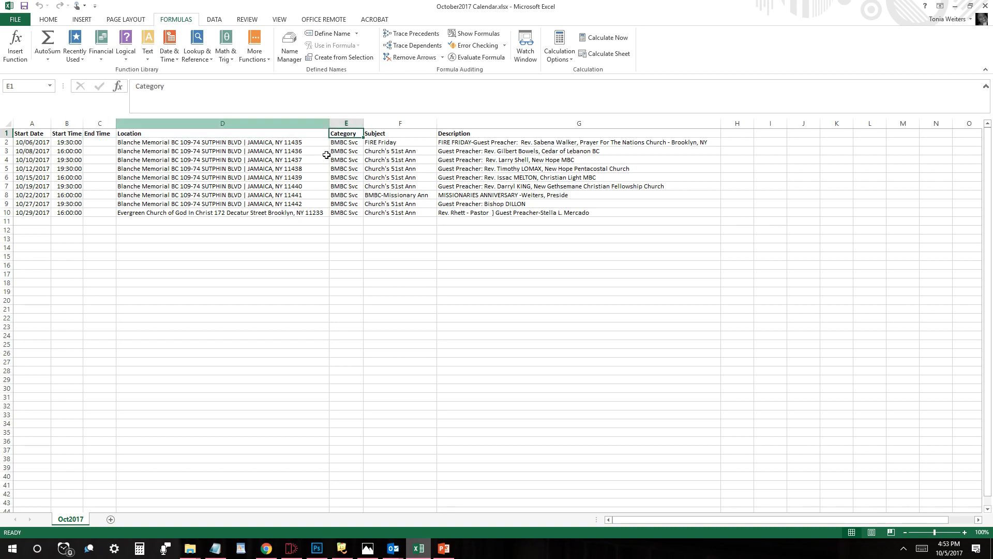
pyautogui.click(405, 136)
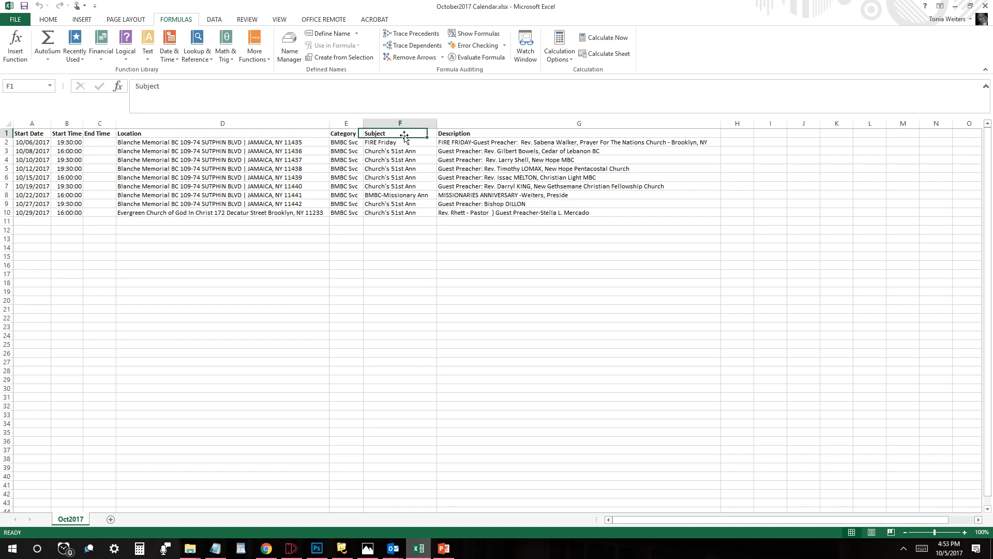
pyautogui.click(476, 134)
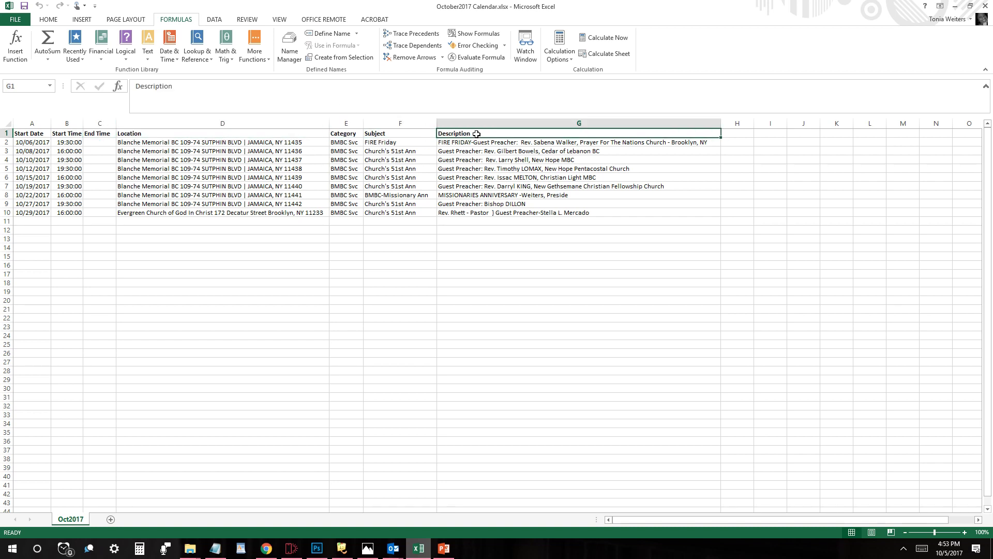
pyautogui.click(34, 133)
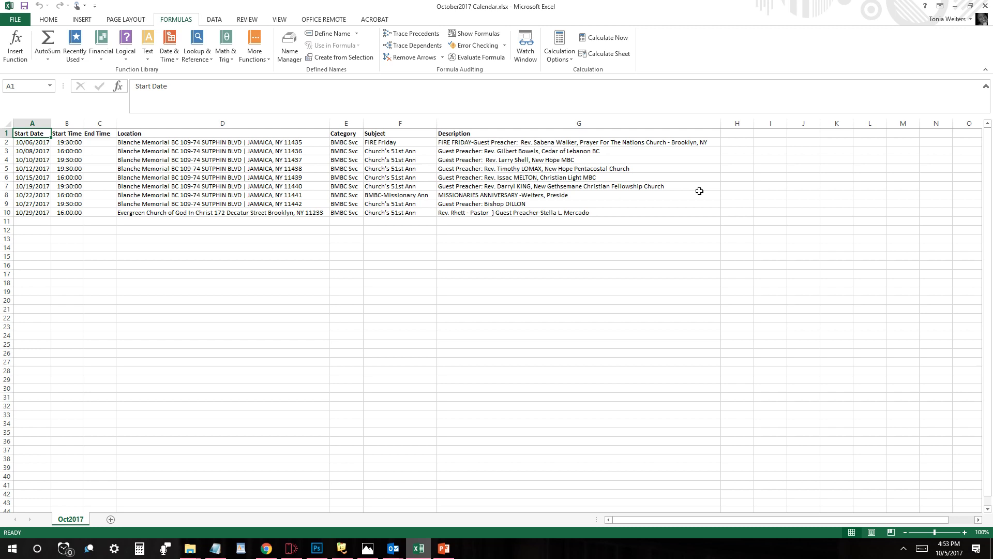
# - Select the event table A1:G10 and define it with the name oct_new
pyautogui.hotkey('ctrl', 'a')
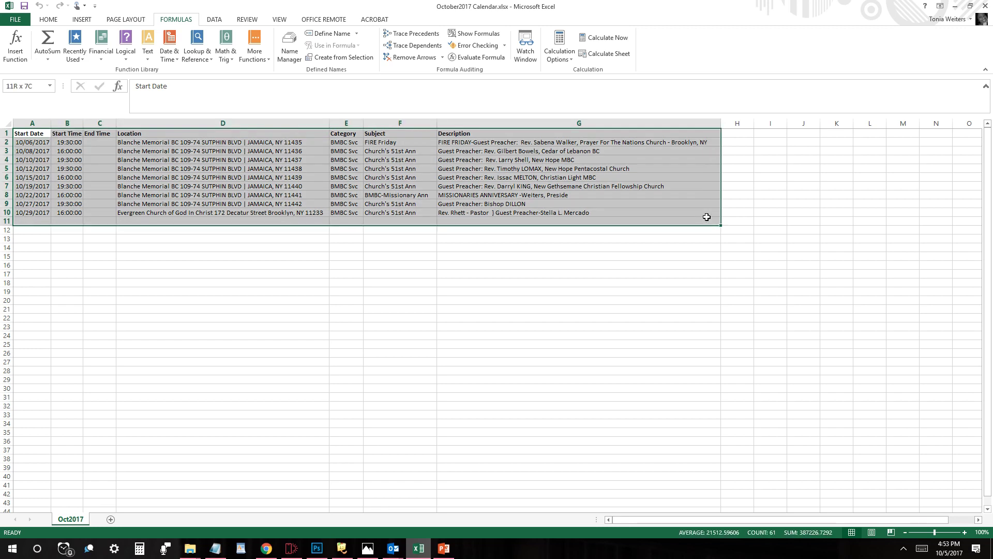
pyautogui.moveTo(710, 214); pyautogui.dragTo(28, 131)
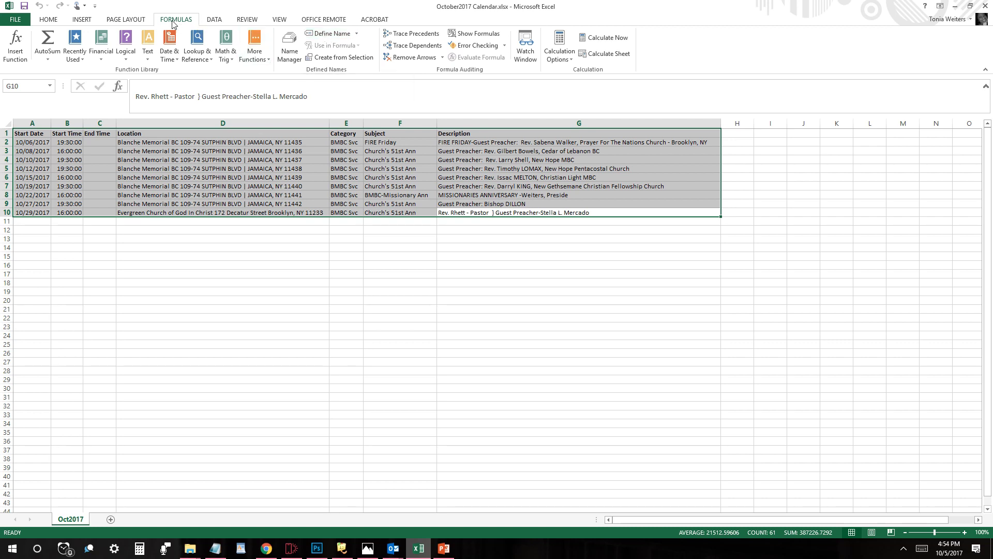
pyautogui.click(357, 35)
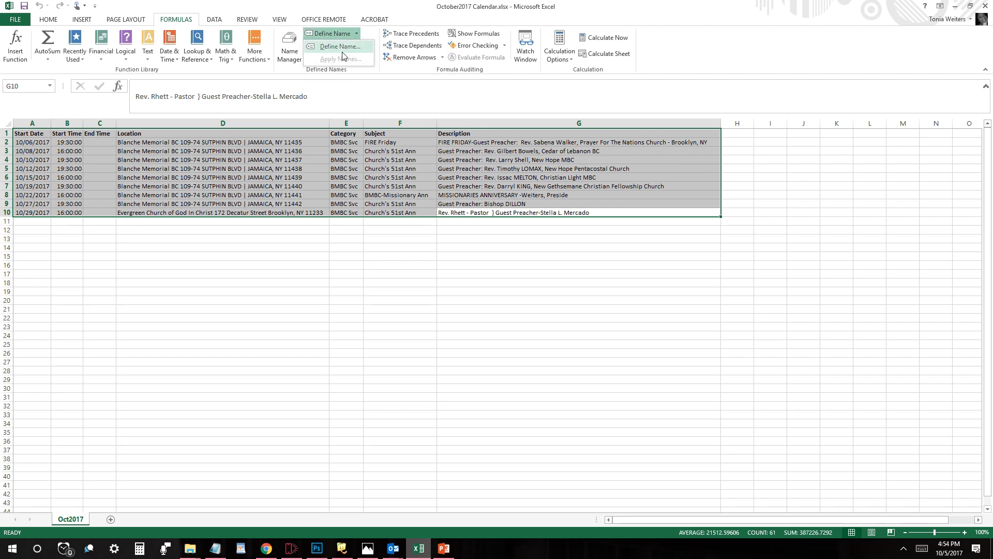
pyautogui.click(340, 47)
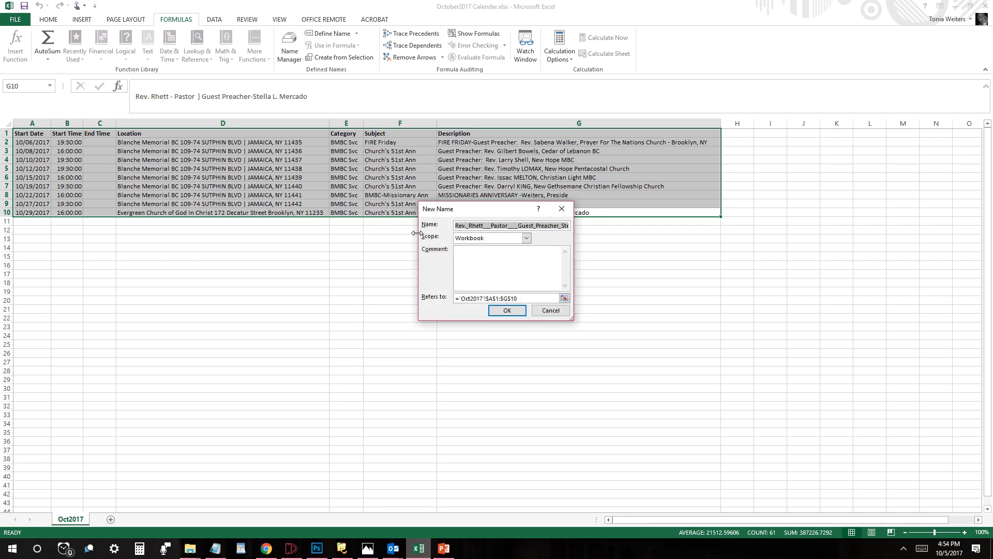
pyautogui.write('oct_new')
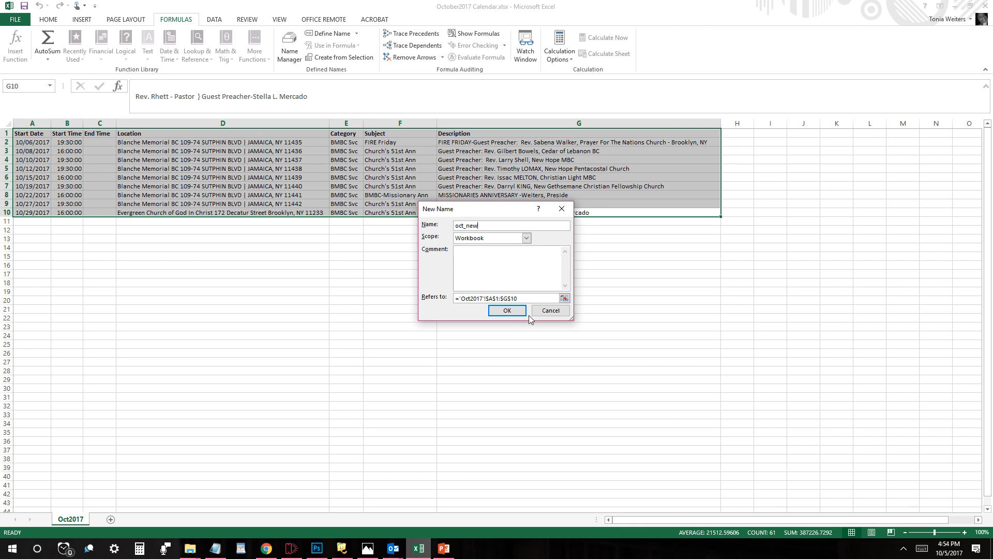
pyautogui.click(512, 311)
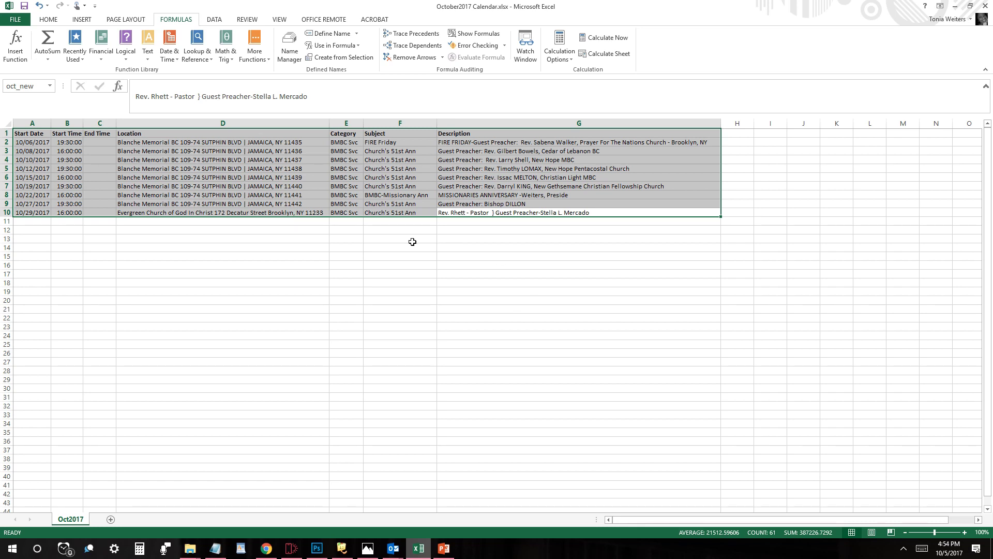
# - Browse the empty rows below the table and across to column S
pyautogui.click(390, 247)
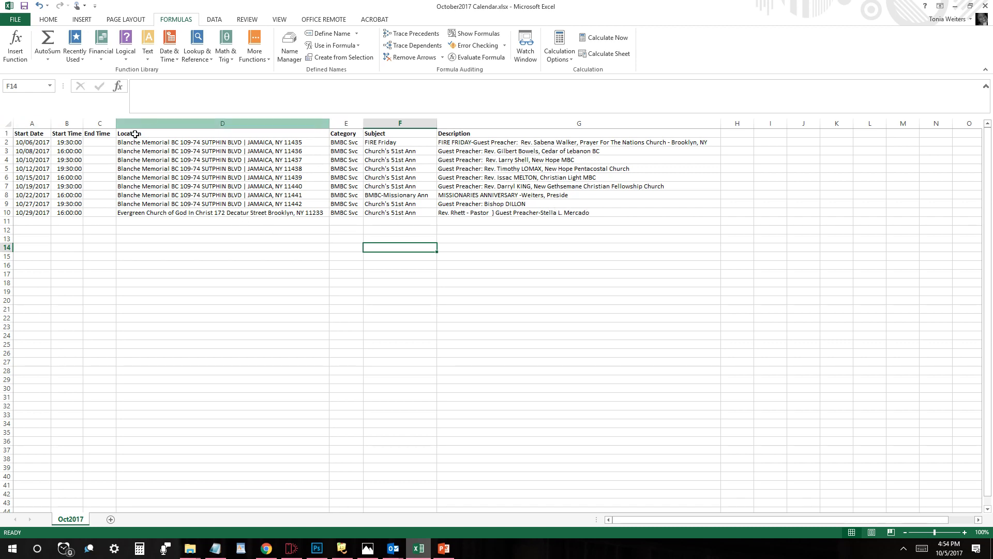
pyautogui.moveTo(26, 225); pyautogui.dragTo(532, 372)
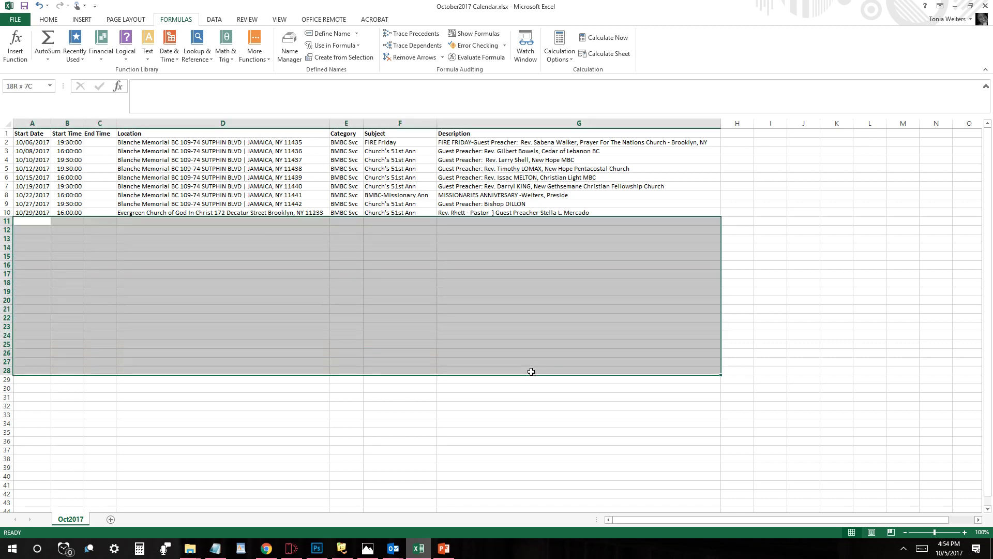
pyautogui.click(530, 321)
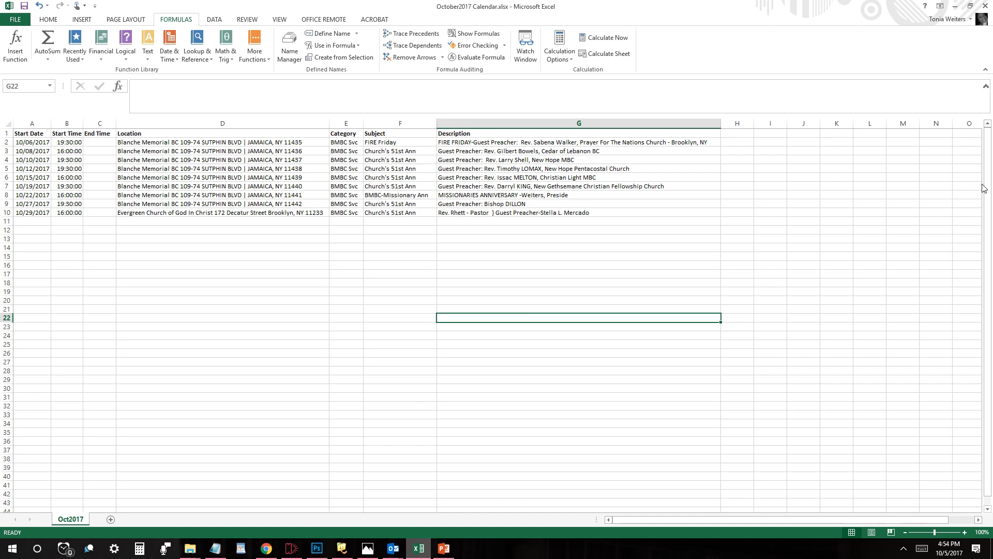
pyautogui.moveTo(980, 231); pyautogui.dragTo(992, 476)
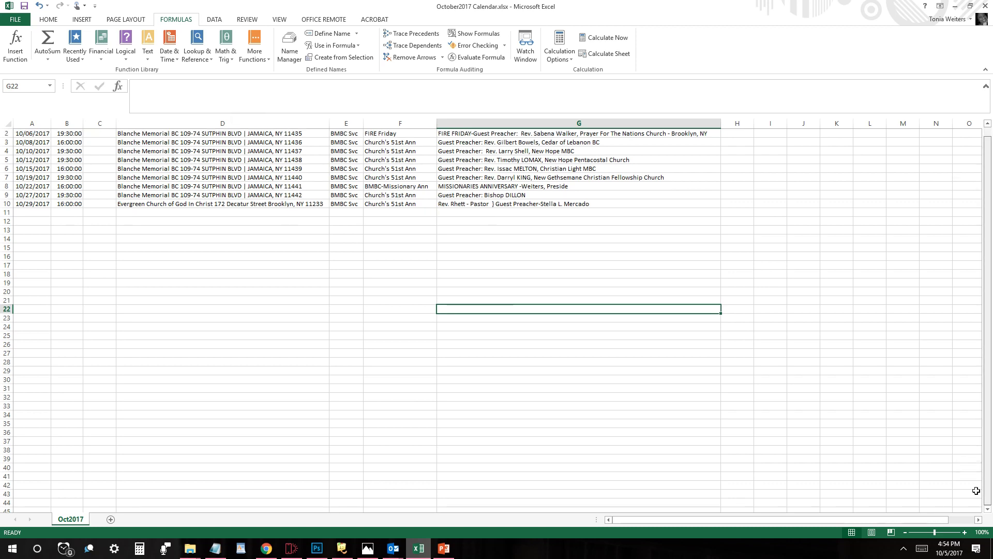
pyautogui.click(324, 450)
pyautogui.press('pagedown')
pyautogui.press('pagedown')
pyautogui.press('pagedown')
pyautogui.press('pagedown')
pyautogui.press('pagedown')
pyautogui.press('pagedown')
pyautogui.press('pagedown')
pyautogui.press('pagedown')
pyautogui.press('pagedown')
pyautogui.press('pagedown')
pyautogui.press('pagedown')
pyautogui.press('pagedown')
pyautogui.press('pagedown')
pyautogui.press('pagedown')
pyautogui.press('pagedown')
pyautogui.press('pagedown')
pyautogui.press('pagedown')
pyautogui.press('pagedown')
pyautogui.press('pagedown')
pyautogui.press('pagedown')
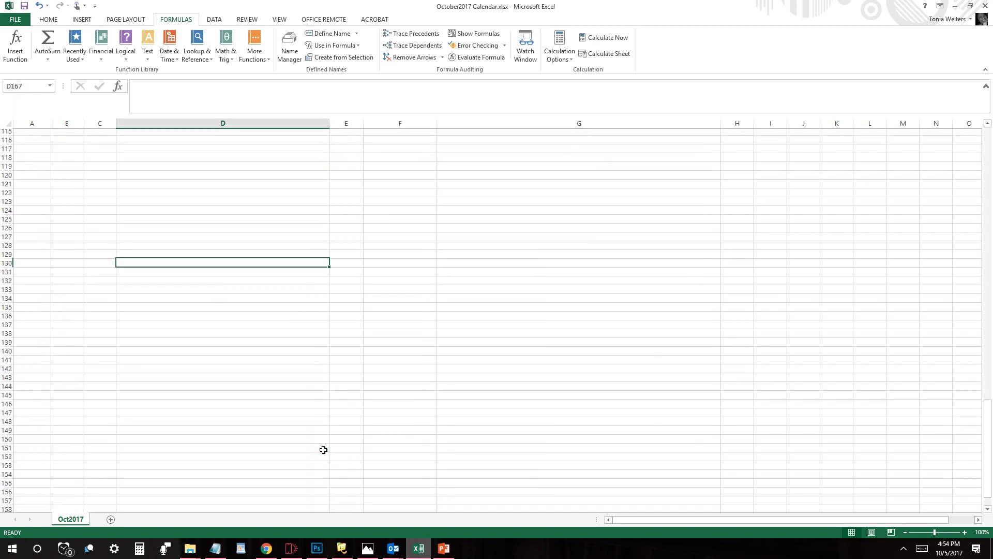
pyautogui.press('Right')
pyautogui.press('Right')
pyautogui.press('Right')
pyautogui.press('Right')
pyautogui.press('Right')
pyautogui.press('Right')
pyautogui.press('Right')
pyautogui.press('Right')
pyautogui.press('Right')
pyautogui.press('Right')
pyautogui.press('Right')
pyautogui.press('Right')
pyautogui.press('Right')
pyautogui.press('Right')
pyautogui.press('Right')
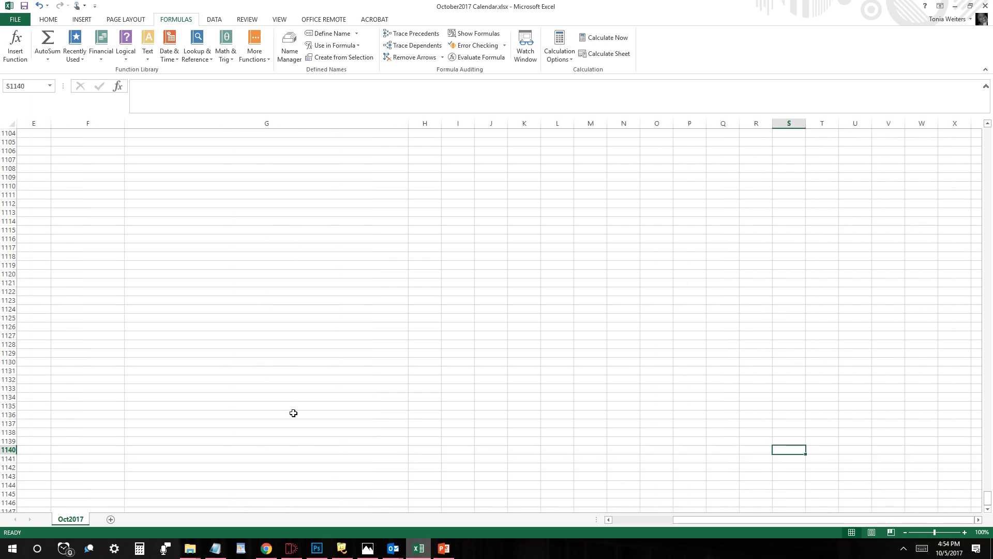
pyautogui.scroll(3, 22, 23)
# - Save as CSV (Comma delimited) over the existing October2017 Calendar.csv on the Desktop
pyautogui.click(15, 20)
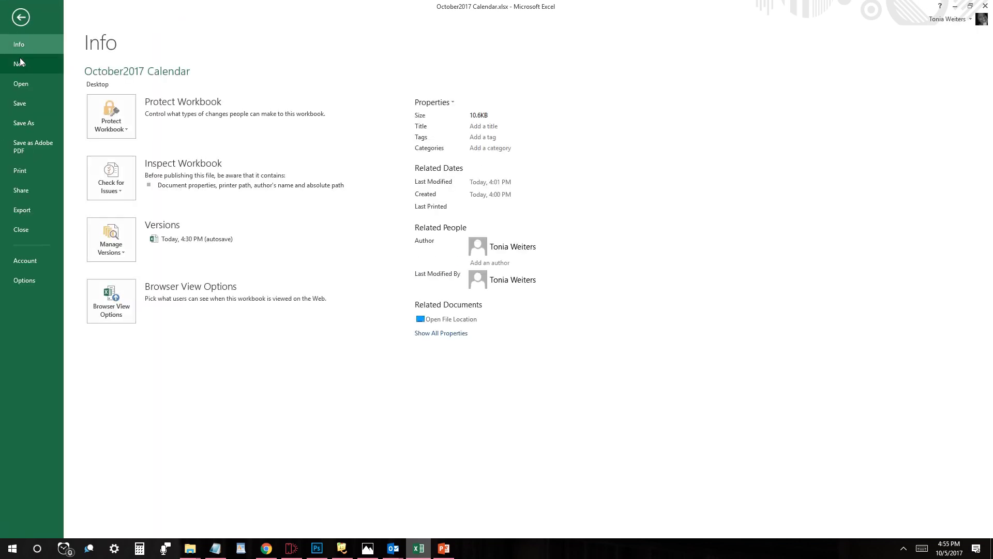
pyautogui.click(36, 123)
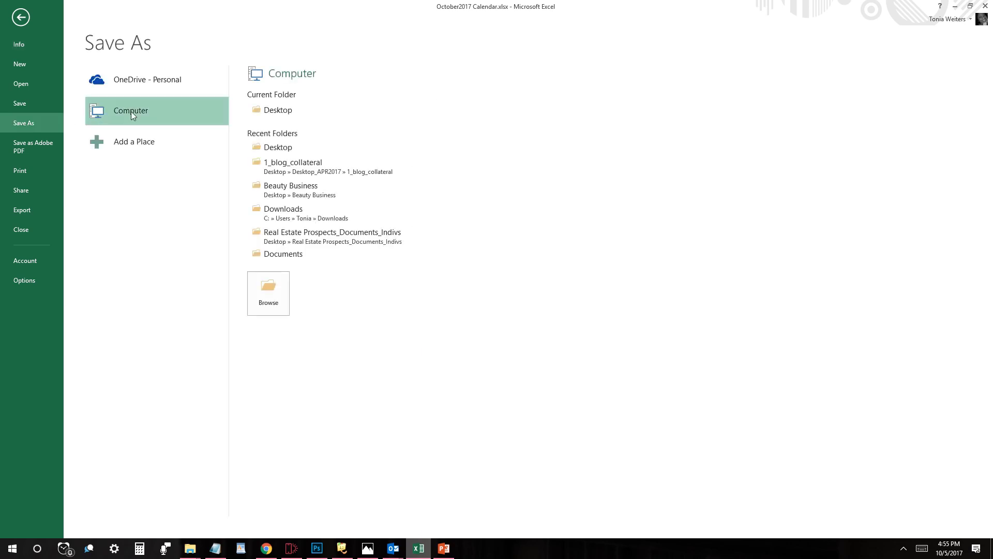
pyautogui.click(291, 114)
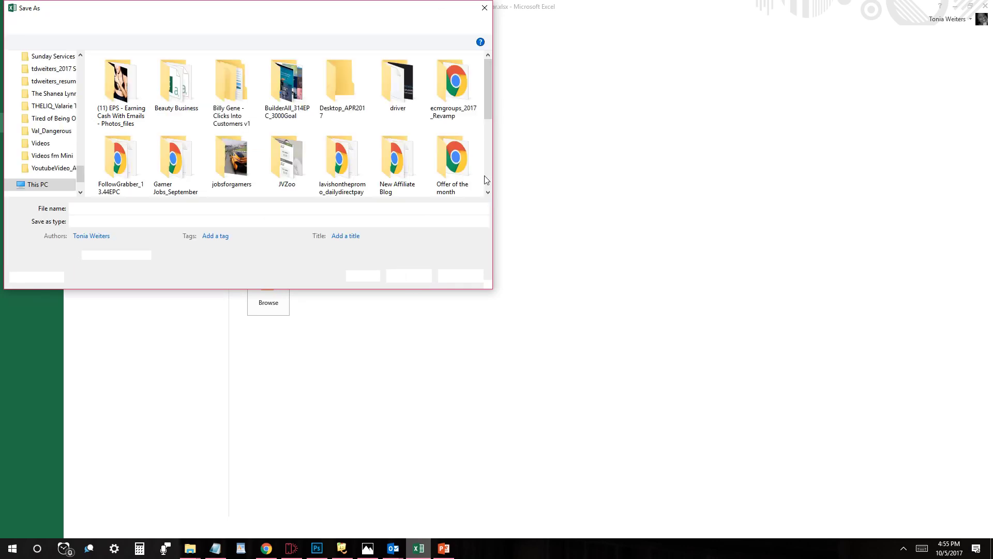
pyautogui.moveTo(489, 97); pyautogui.dragTo(492, 187)
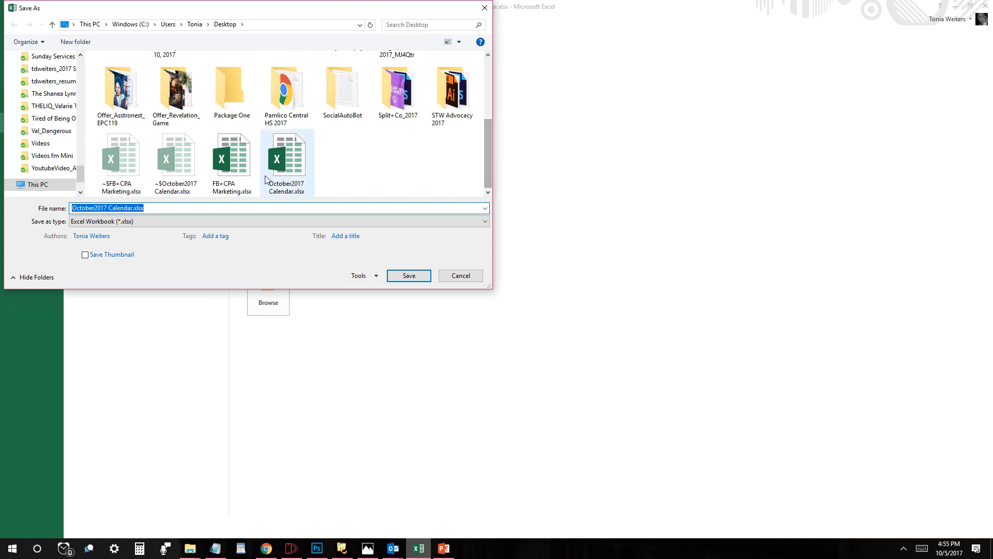
pyautogui.click(159, 224)
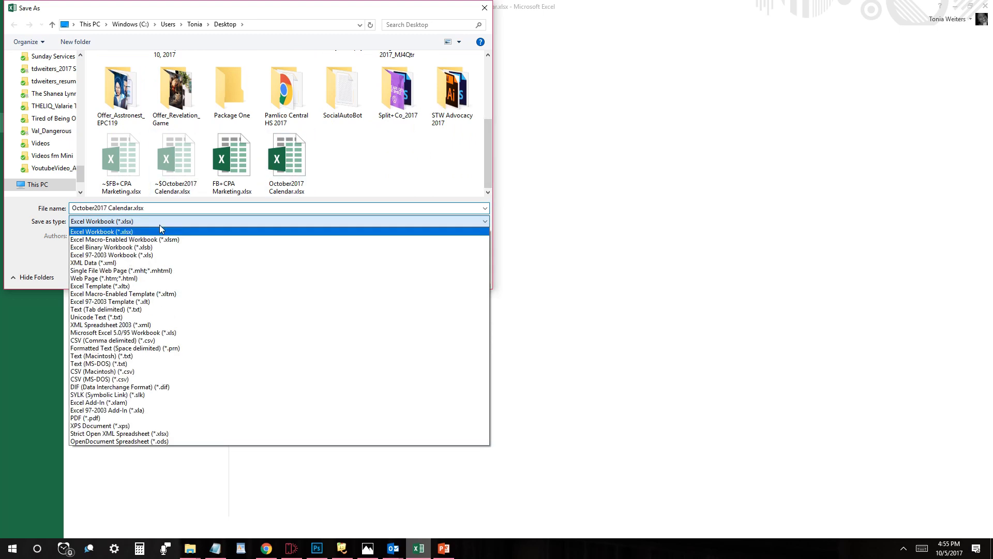
pyautogui.click(131, 342)
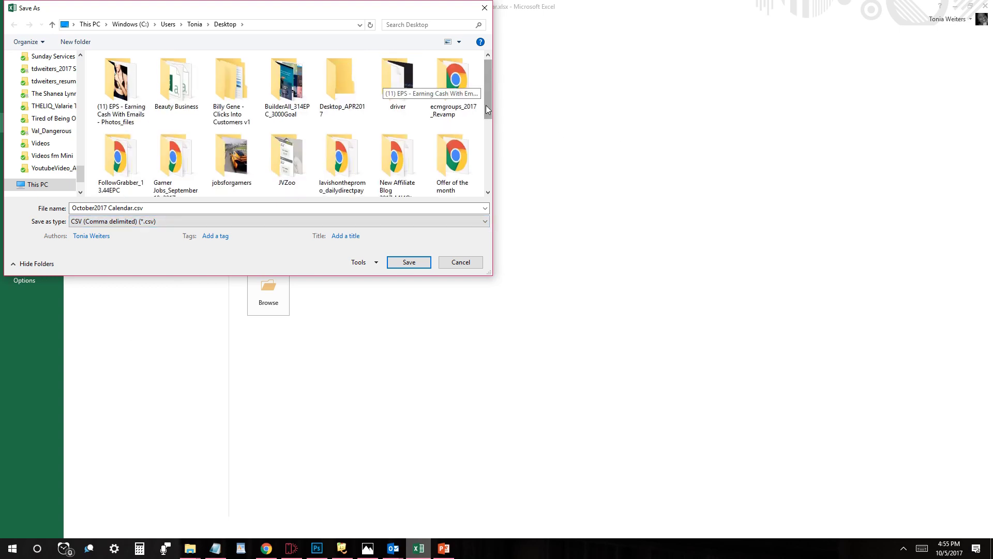
pyautogui.moveTo(486, 105); pyautogui.dragTo(489, 179)
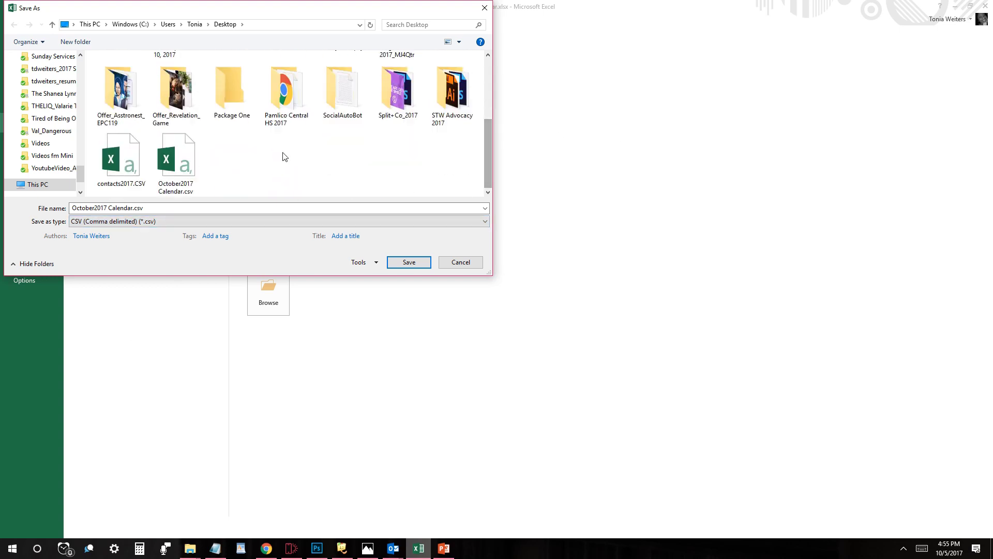
pyautogui.click(186, 171)
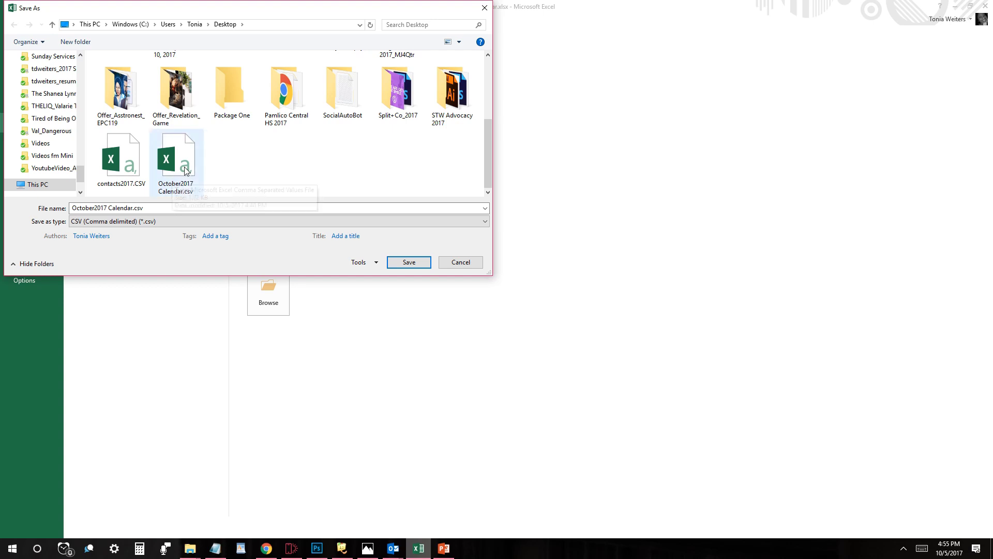
pyautogui.doubleClick(187, 170)
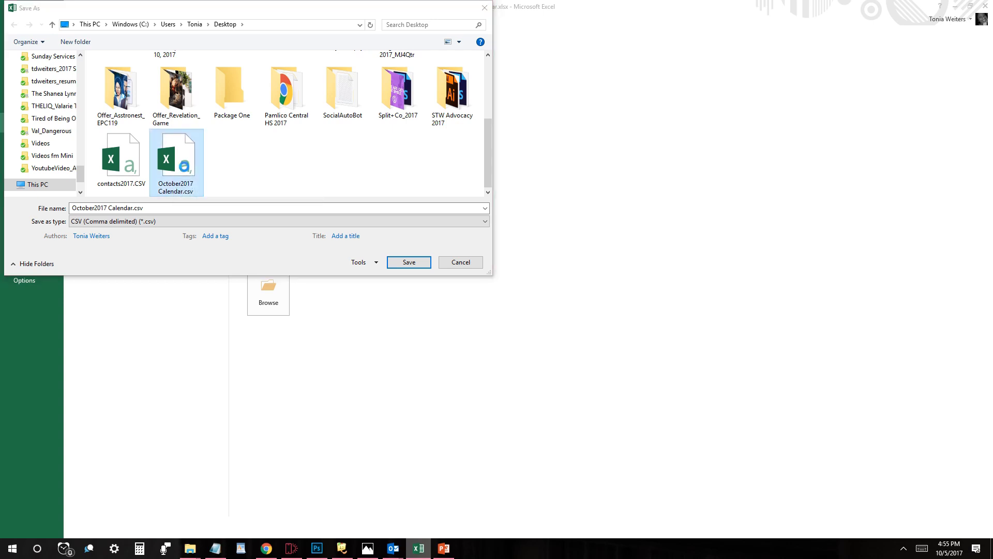
pyautogui.click(532, 276)
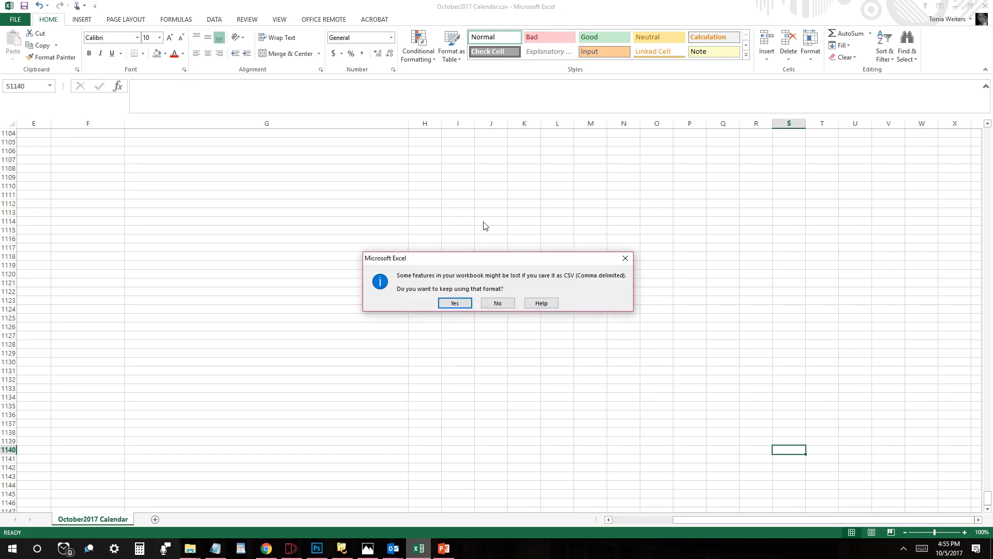
# - Keep the CSV format and close the workbook, saving changes to the CSV file
pyautogui.click(456, 304)
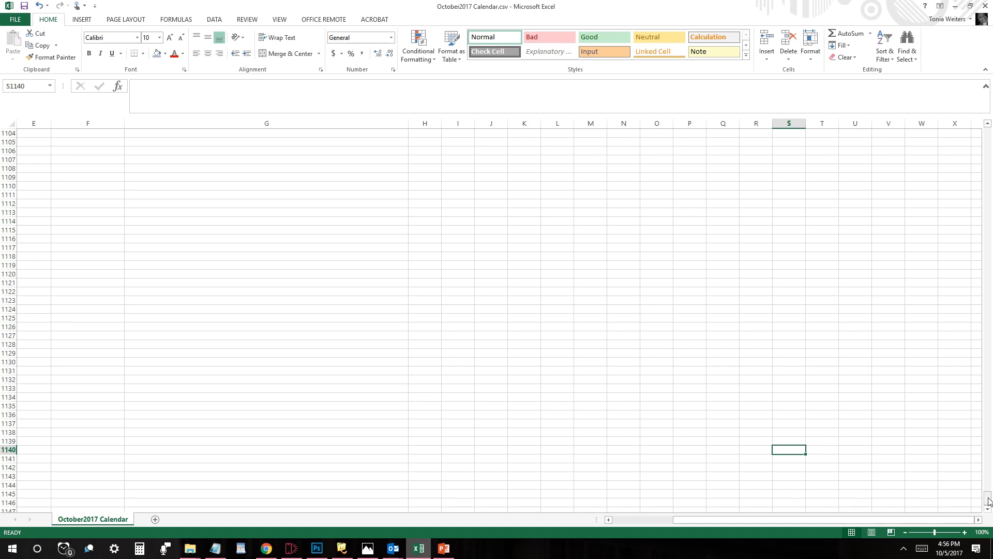
pyautogui.moveTo(988, 498); pyautogui.dragTo(987, 143)
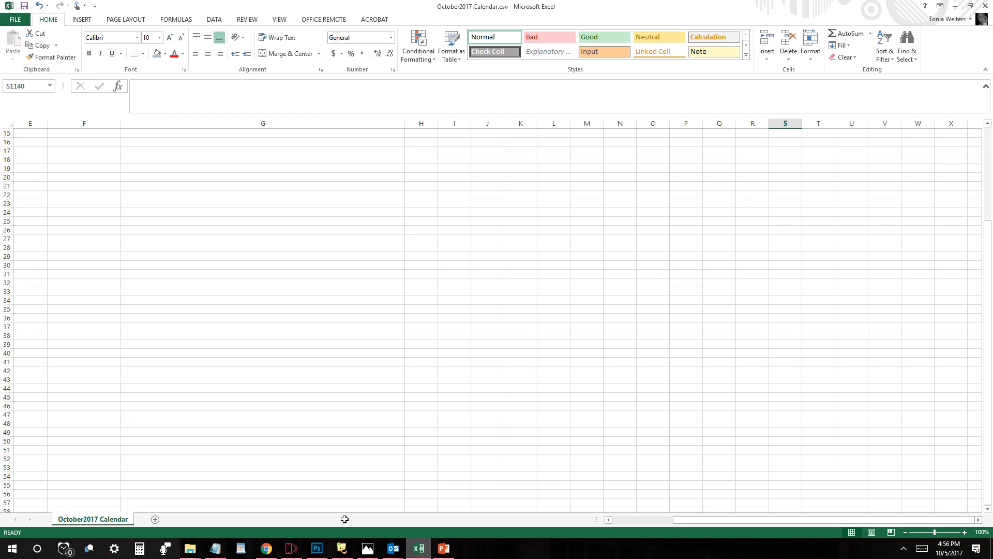
pyautogui.moveTo(985, 285); pyautogui.dragTo(983, 171)
pyautogui.click(977, 168)
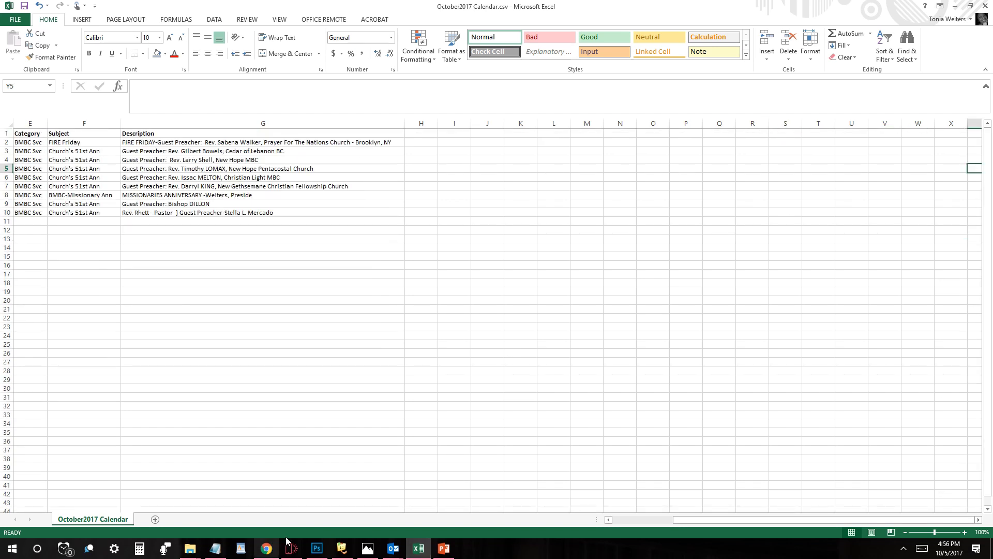
pyautogui.hotkey('ctrl', 'w')
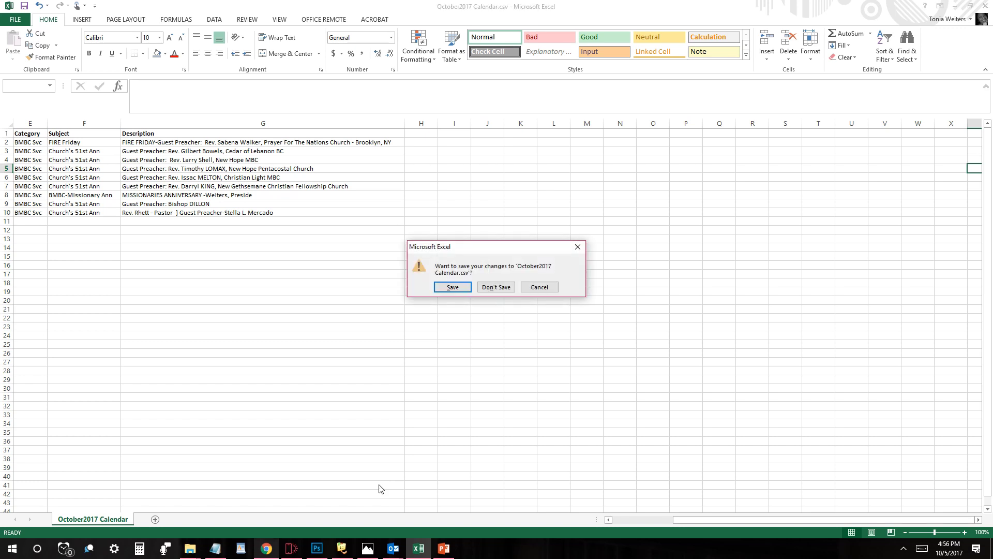
pyautogui.click(466, 290)
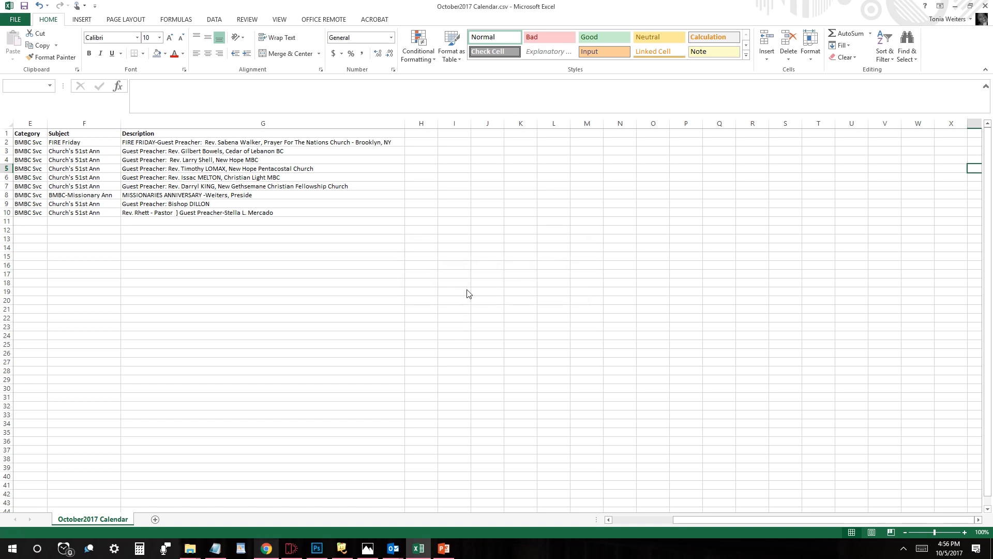
pyautogui.click(455, 303)
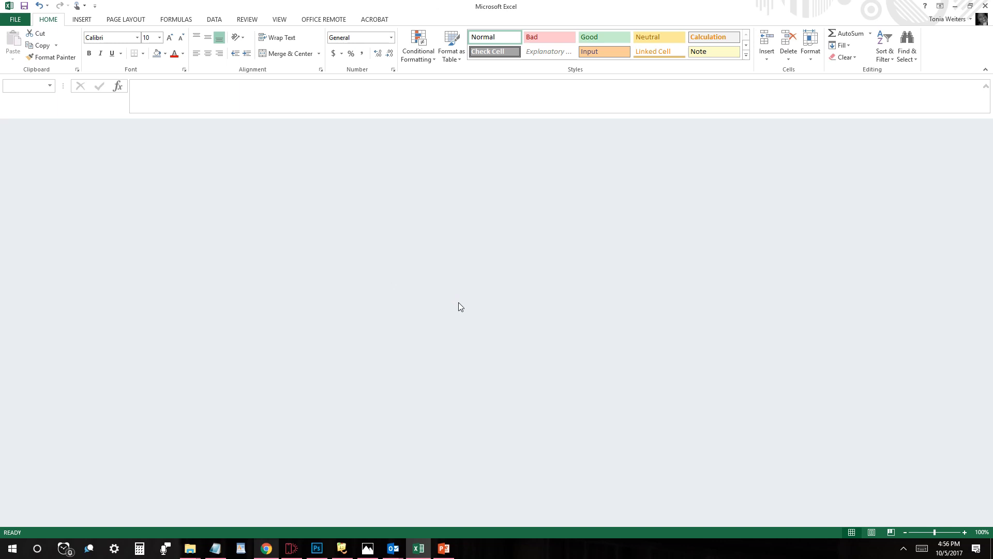
# - Close the empty Untitled Appointment and return to the October 2017 calendar
pyautogui.click(394, 551)
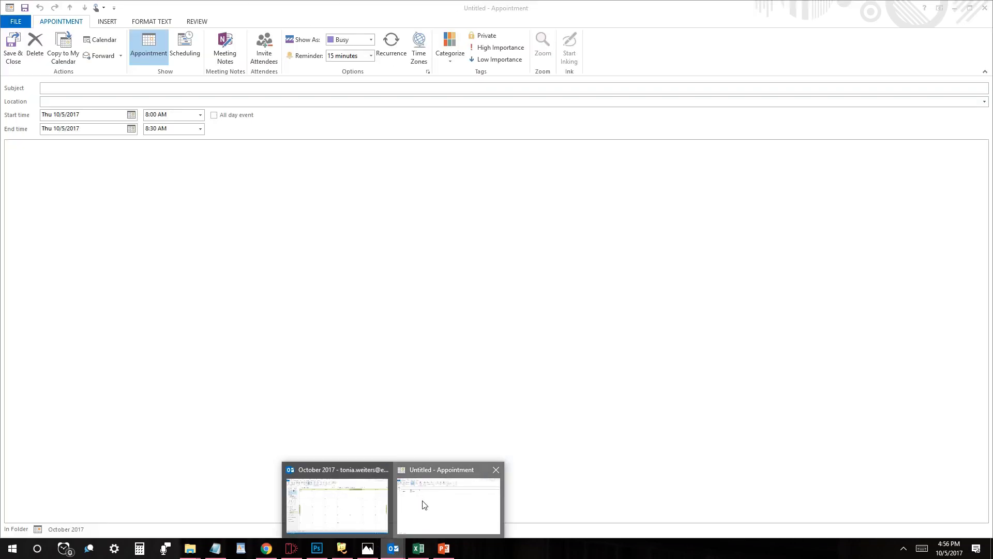
pyautogui.click(422, 505)
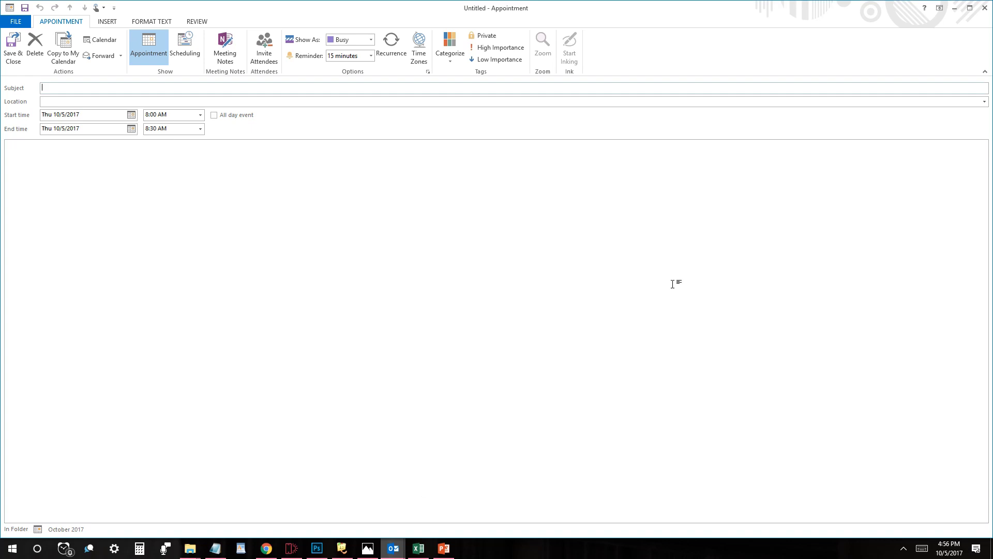
pyautogui.click(985, 8)
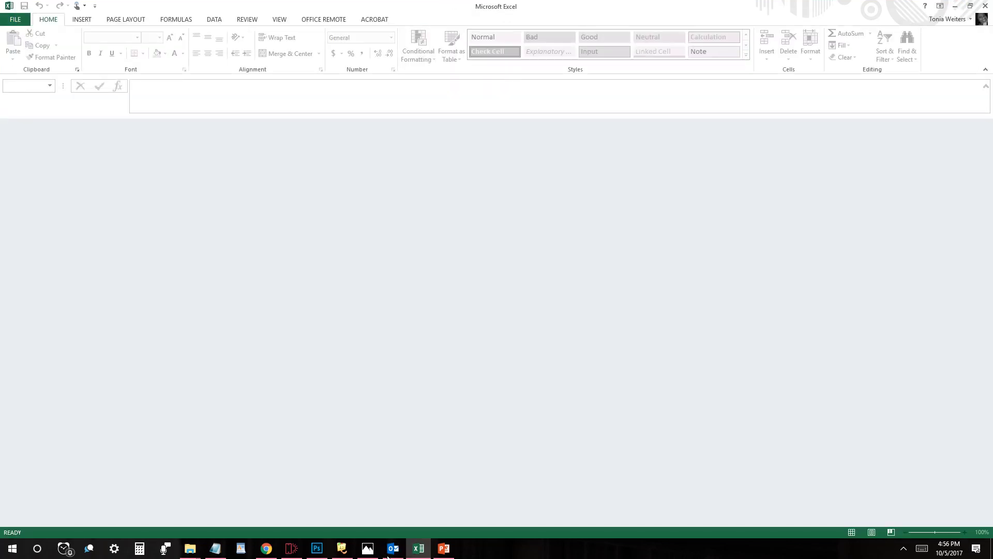
pyautogui.moveTo(389, 554)
pyautogui.click(390, 503)
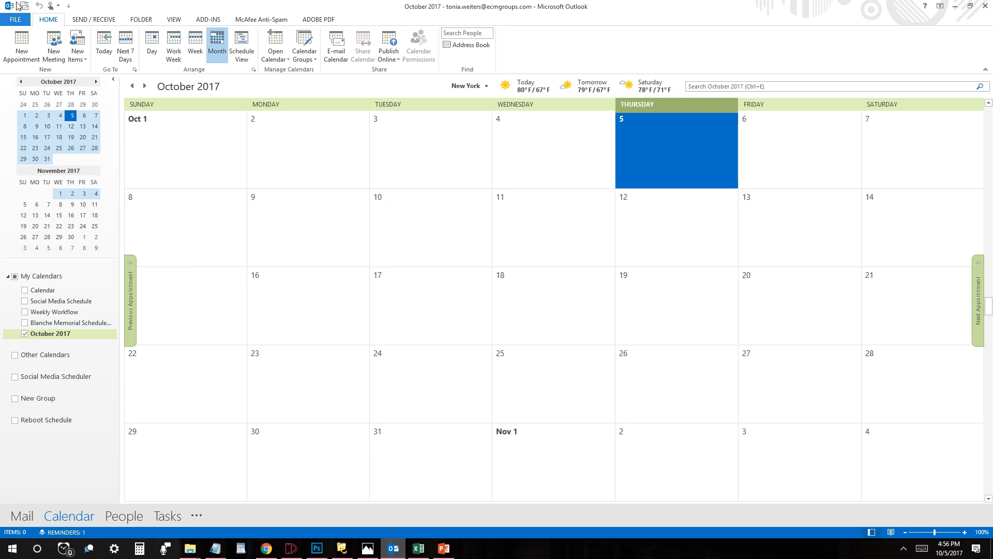
# - Launch the Import and Export Wizard from File > Open & Export > Import/Export
pyautogui.click(19, 19)
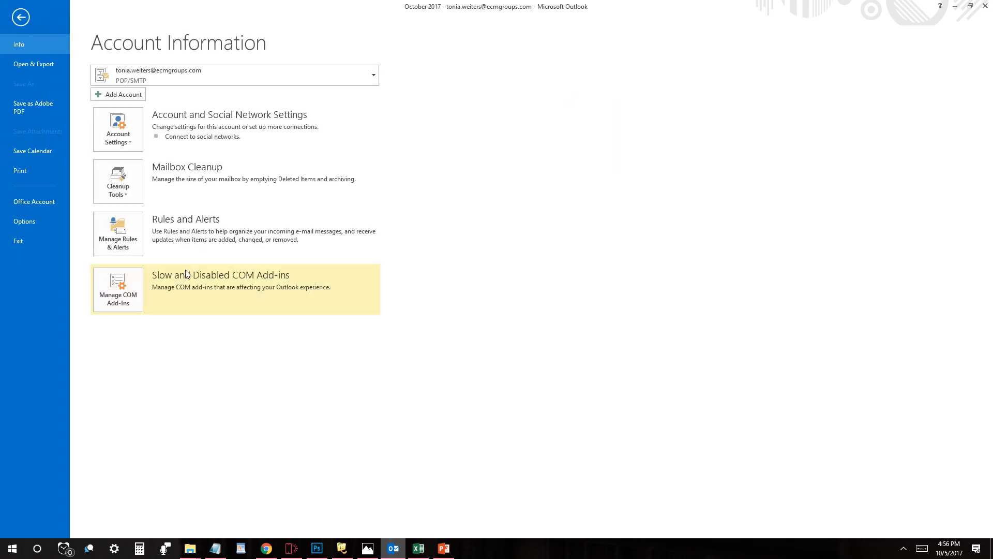
pyautogui.click(43, 64)
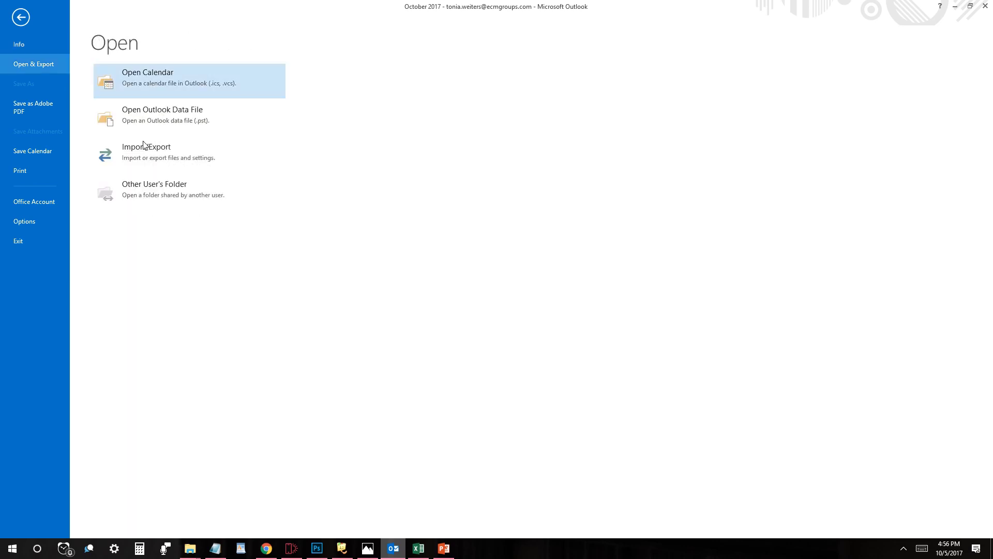
pyautogui.click(139, 171)
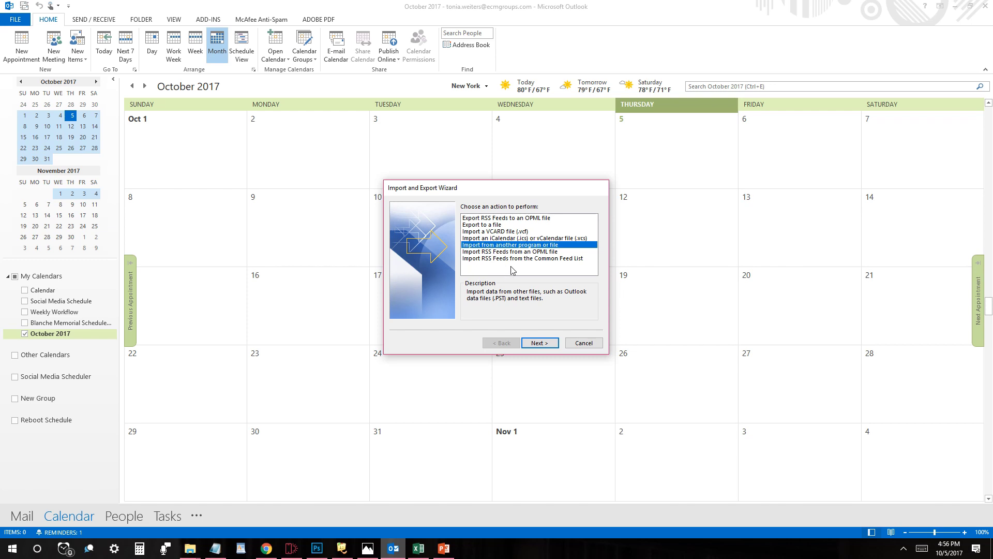
# - Choose Comma Separated Values, keep the CSV path with duplicates allowed, and target the October 2017 folder
pyautogui.click(539, 343)
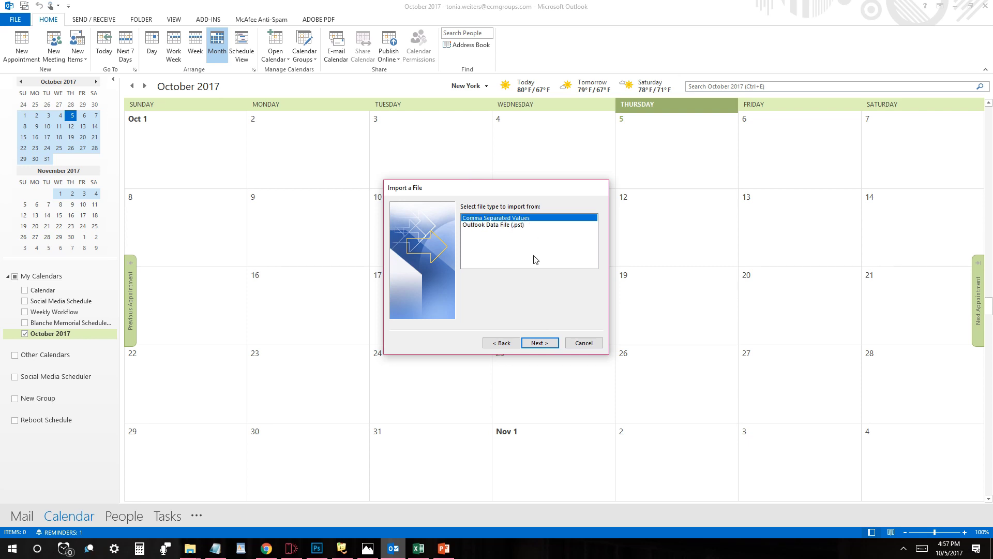
pyautogui.click(547, 345)
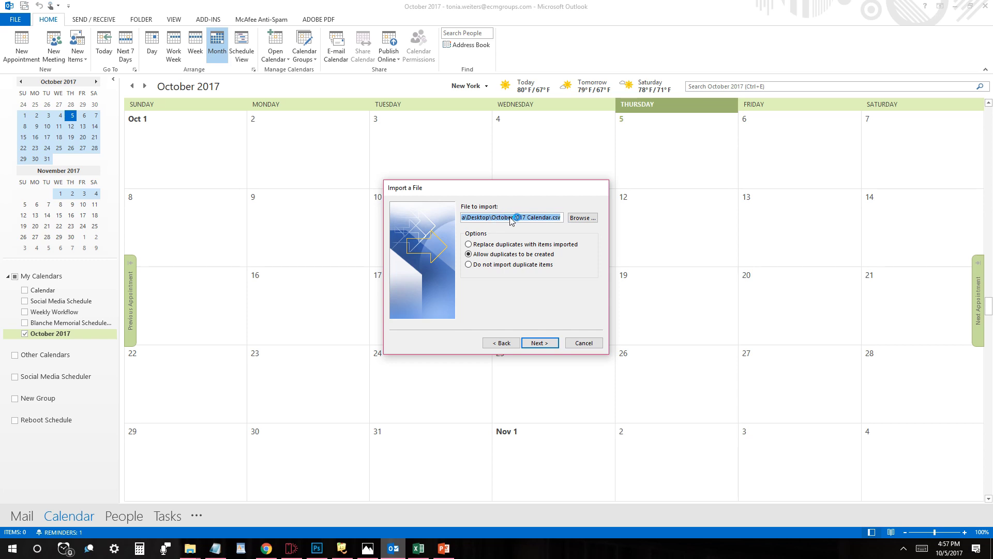
pyautogui.click(540, 344)
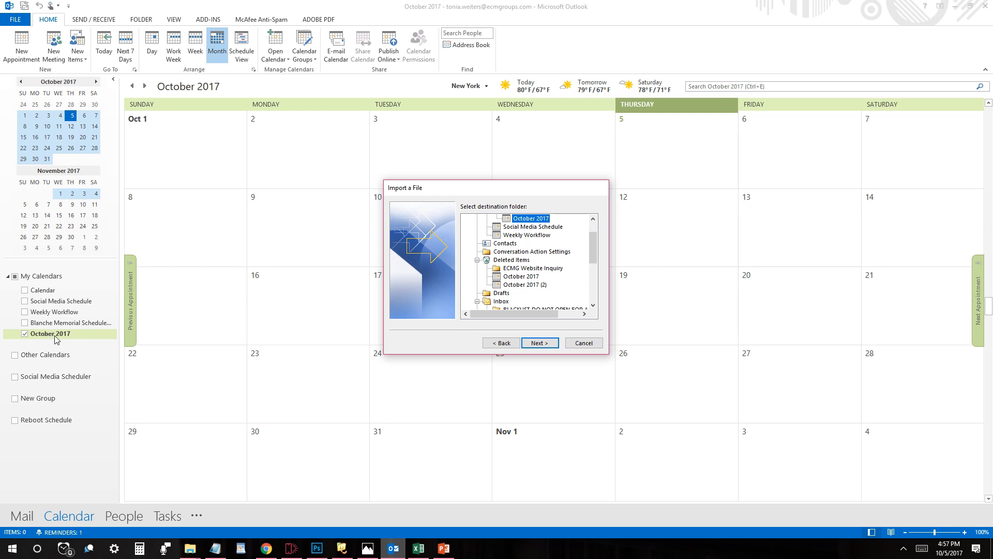
pyautogui.click(540, 344)
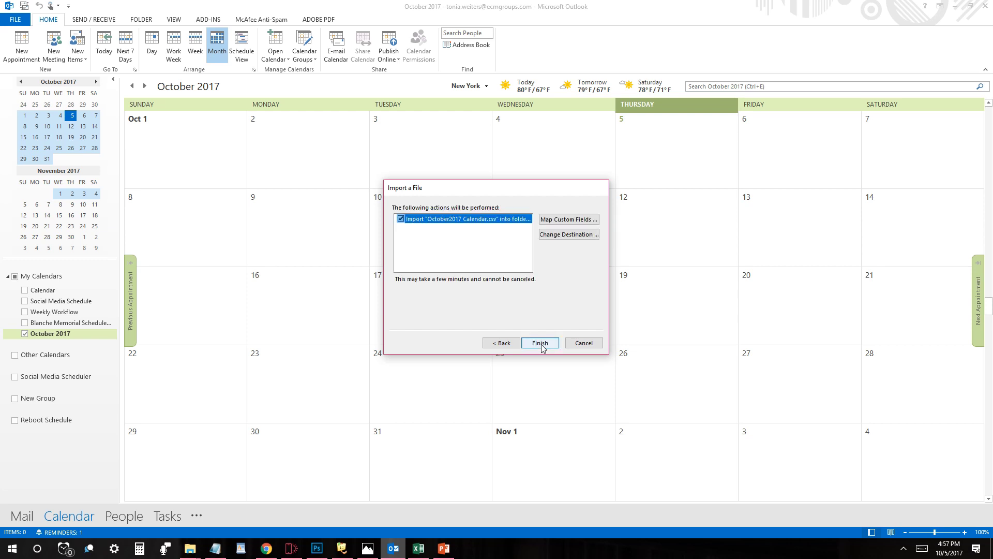
pyautogui.click(573, 221)
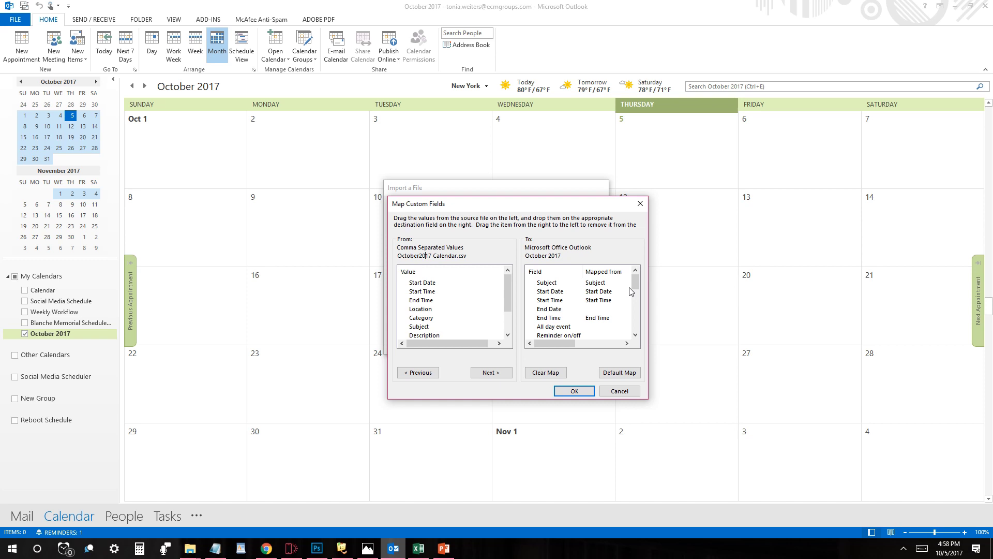
pyautogui.moveTo(638, 286); pyautogui.dragTo(639, 320)
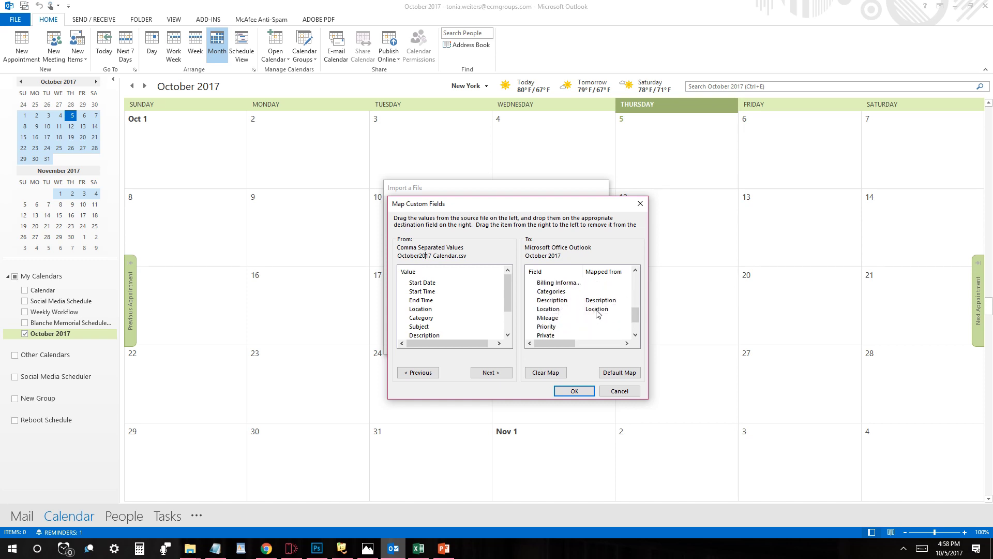
pyautogui.click(575, 392)
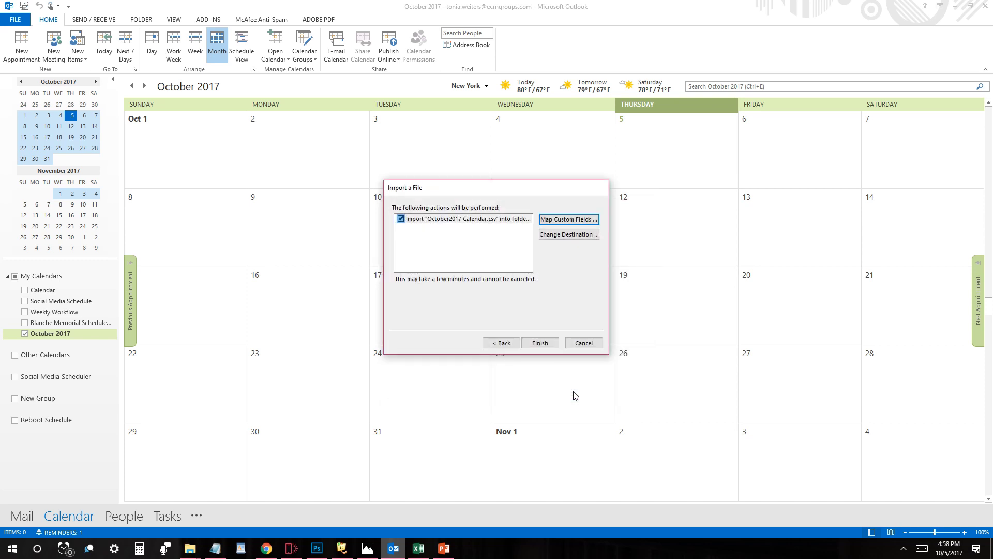
# - Finish importing the events, briefly compare with Blanche Memorial Schedule, and start E-mail Calendar
pyautogui.click(539, 343)
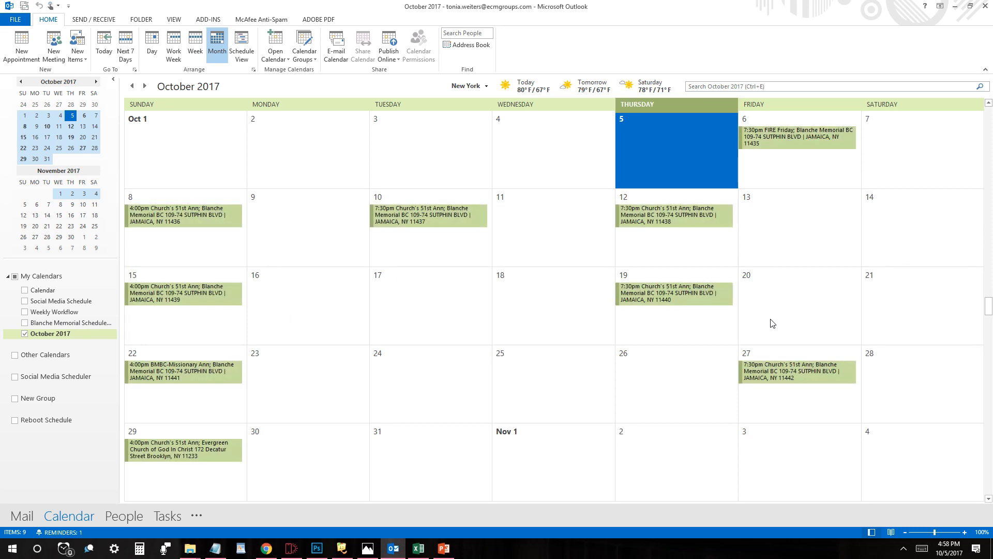
pyautogui.click(25, 323)
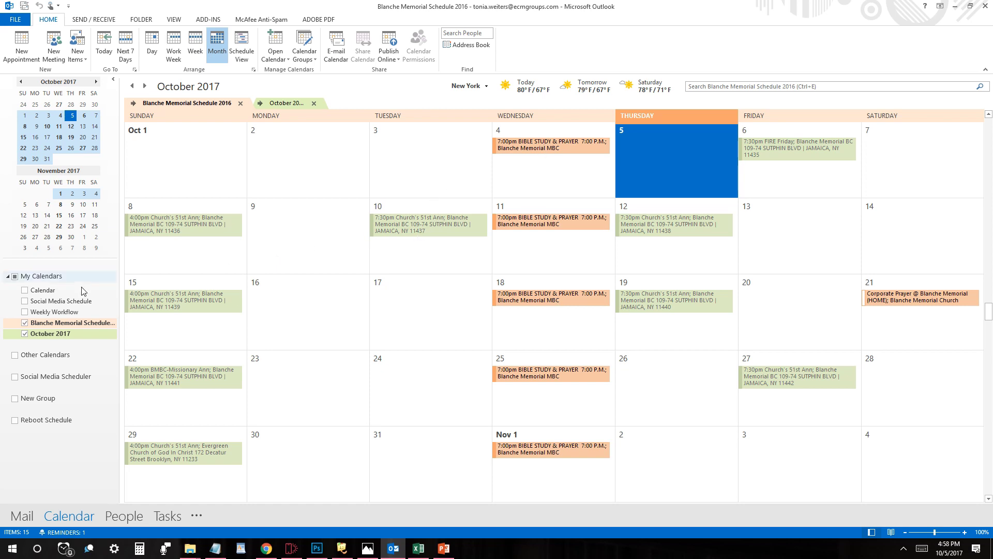
pyautogui.click(24, 323)
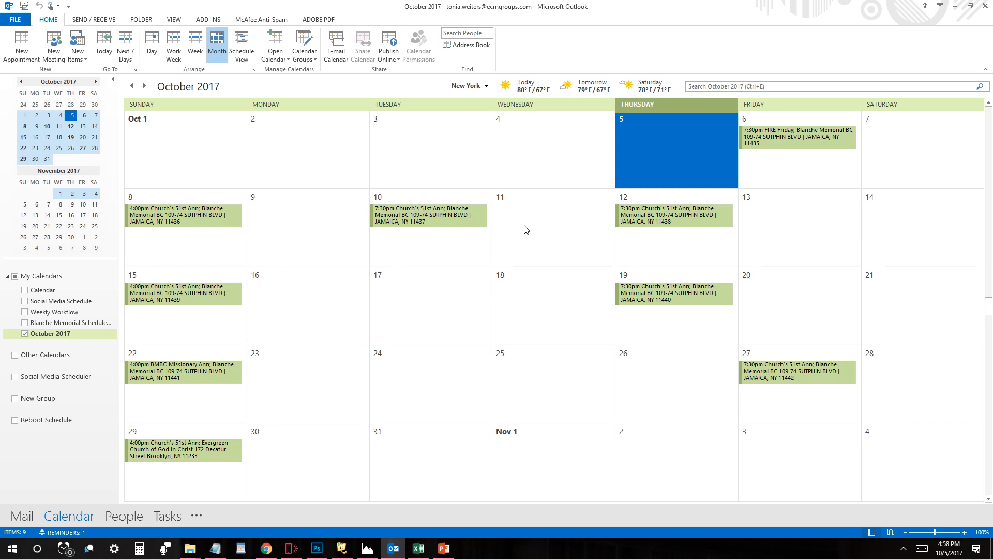
pyautogui.click(327, 51)
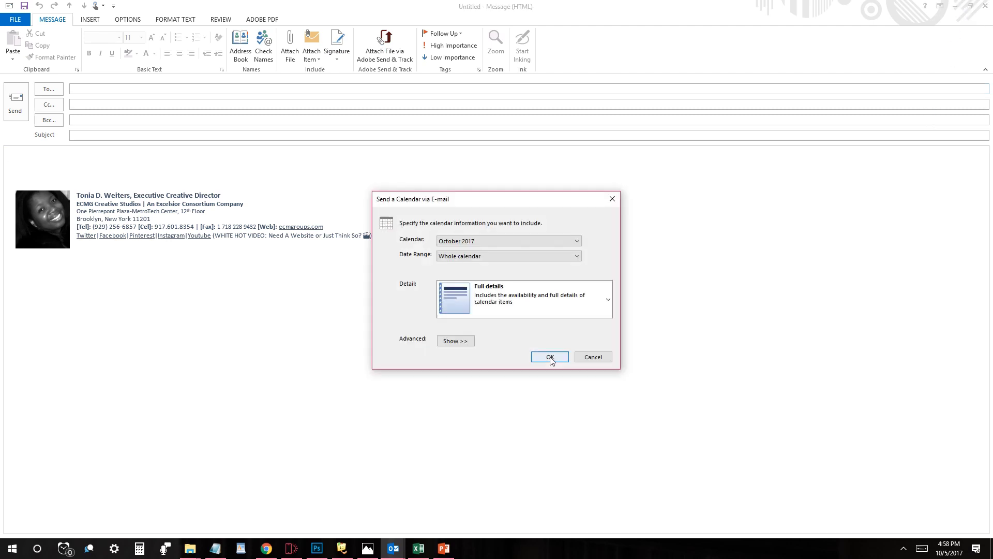
# - Confirm Calendar October 2017, Whole calendar and Full details in Send a Calendar via E-mail
pyautogui.click(550, 358)
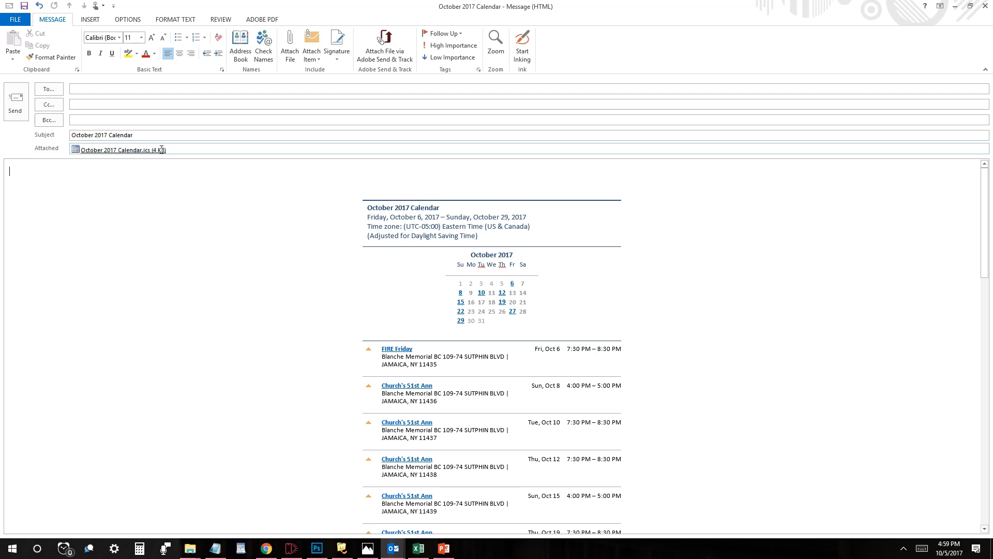
# - Save October 2017 Calendar.ics to the Desktop, overwriting the old copy, then switch to Gmail
pyautogui.rightClick(108, 149)
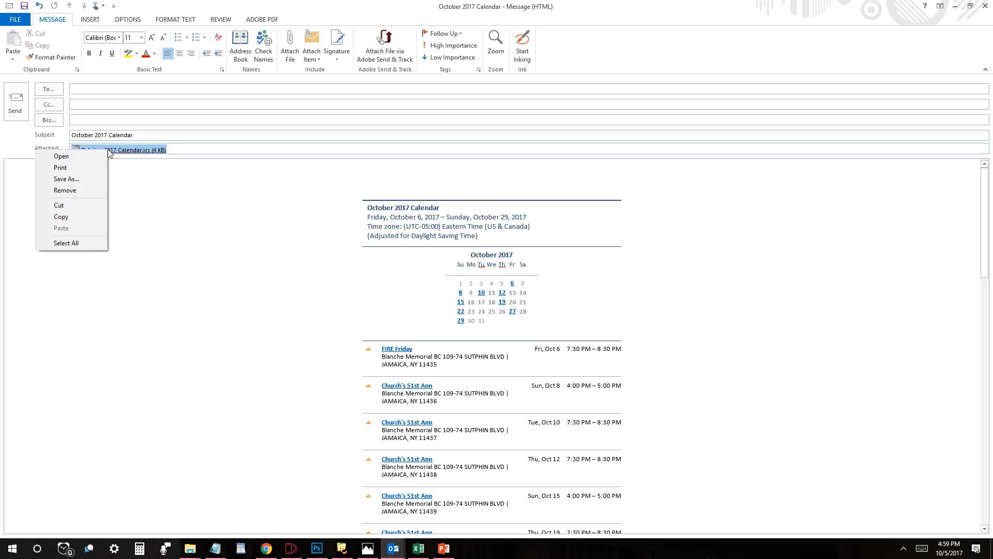
pyautogui.click(95, 179)
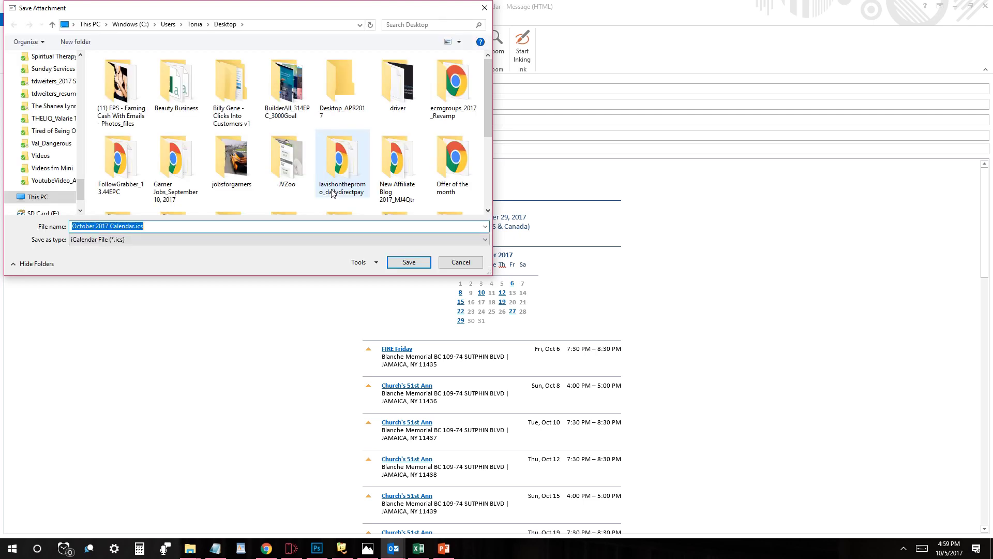
pyautogui.click(415, 262)
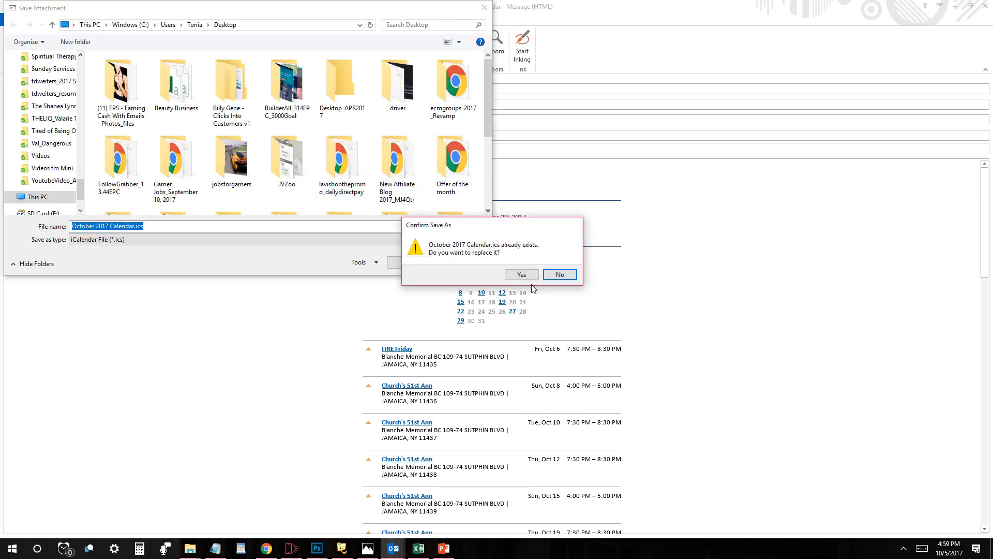
pyautogui.click(523, 275)
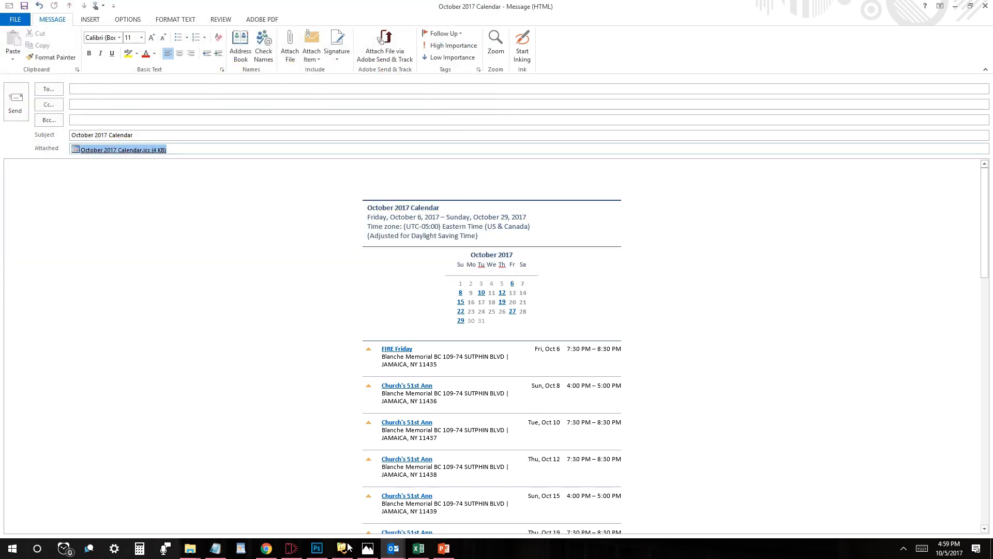
pyautogui.click(267, 551)
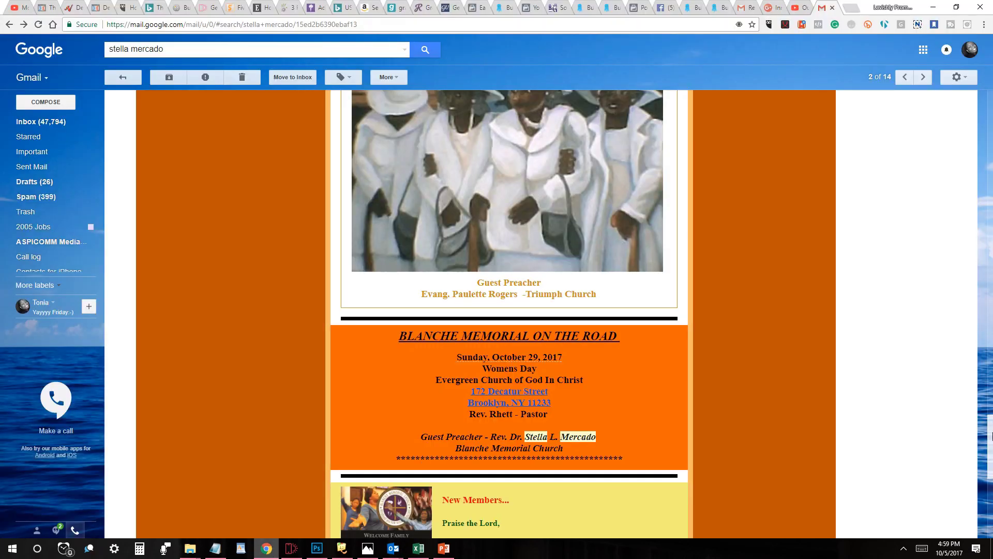
pyautogui.moveTo(988, 283); pyautogui.dragTo(992, 472)
pyautogui.scroll(3, 992, 472)
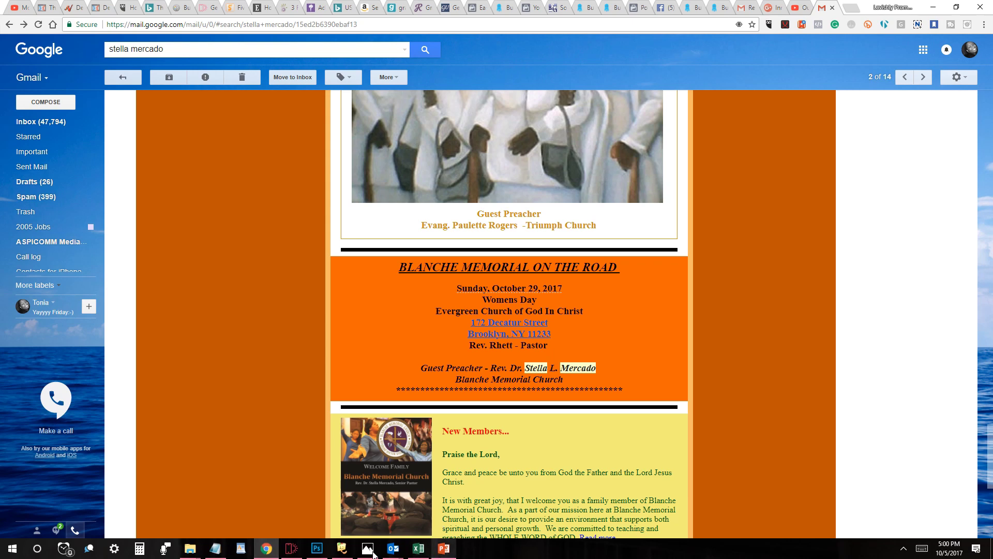
pyautogui.moveTo(395, 553)
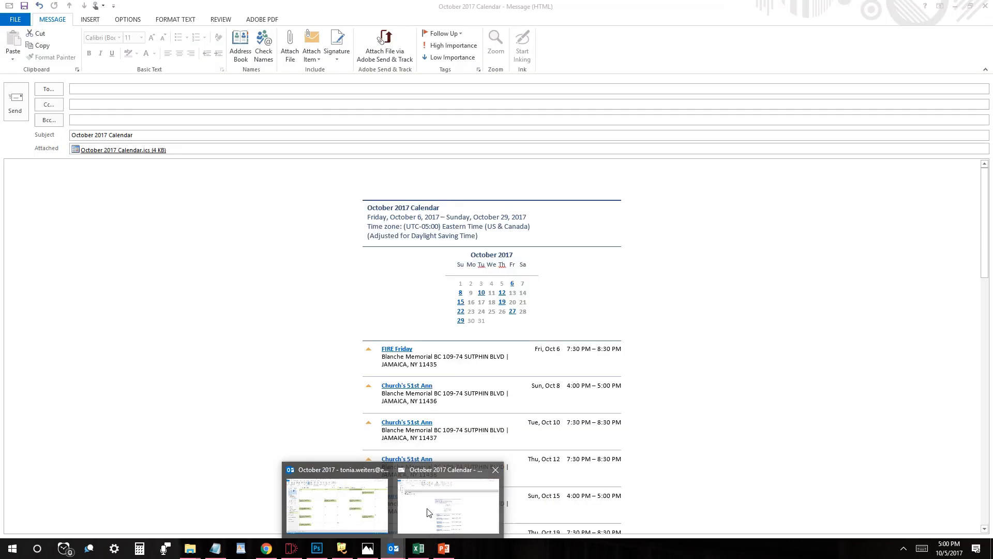
# - Address the calendar message to the recipient from autocomplete and move to the subject's end
pyautogui.click(428, 512)
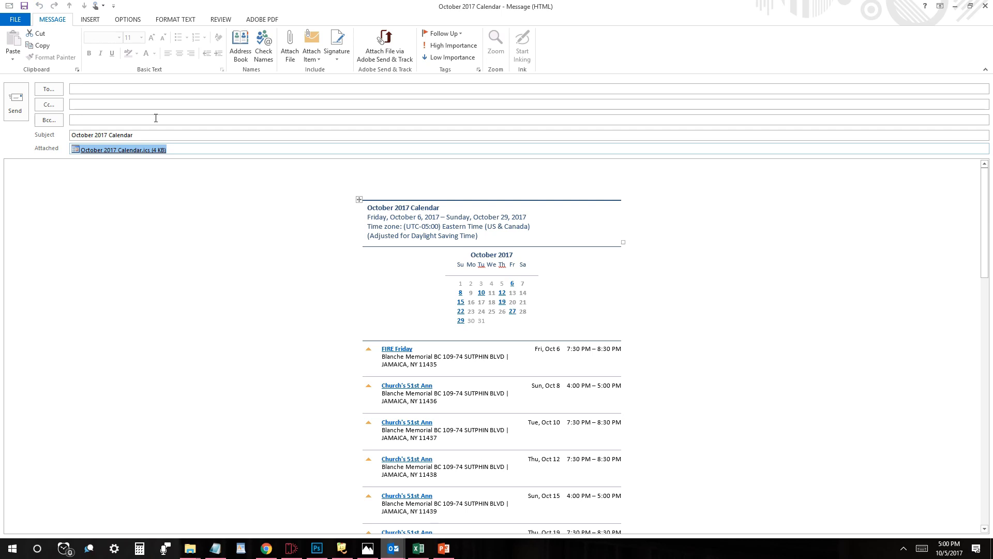
pyautogui.click(148, 92)
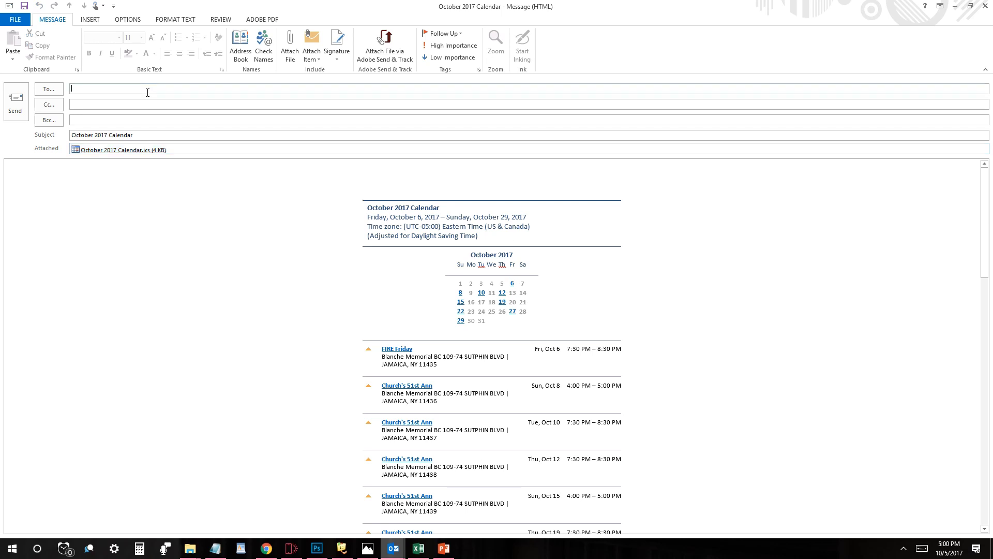
pyautogui.write('Tonia')
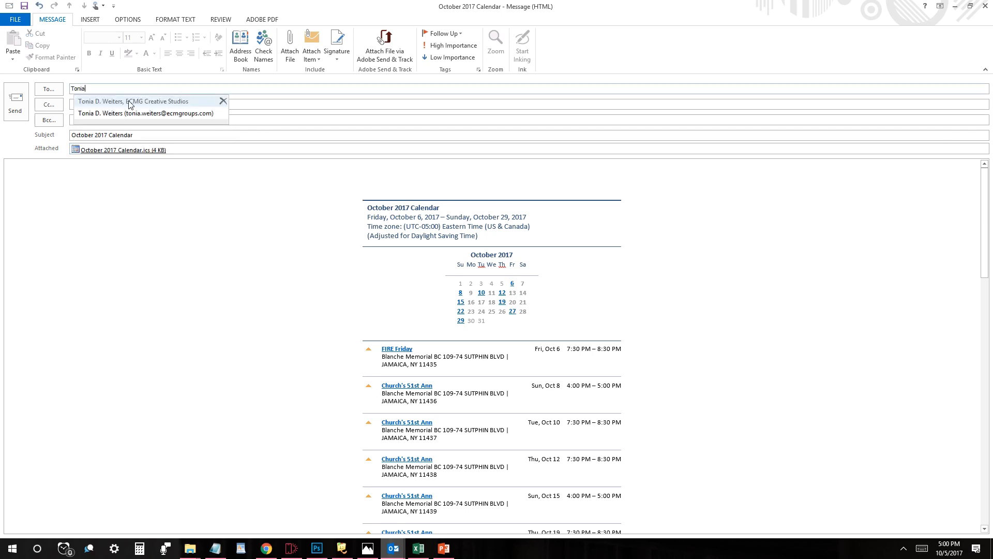
pyautogui.click(119, 101)
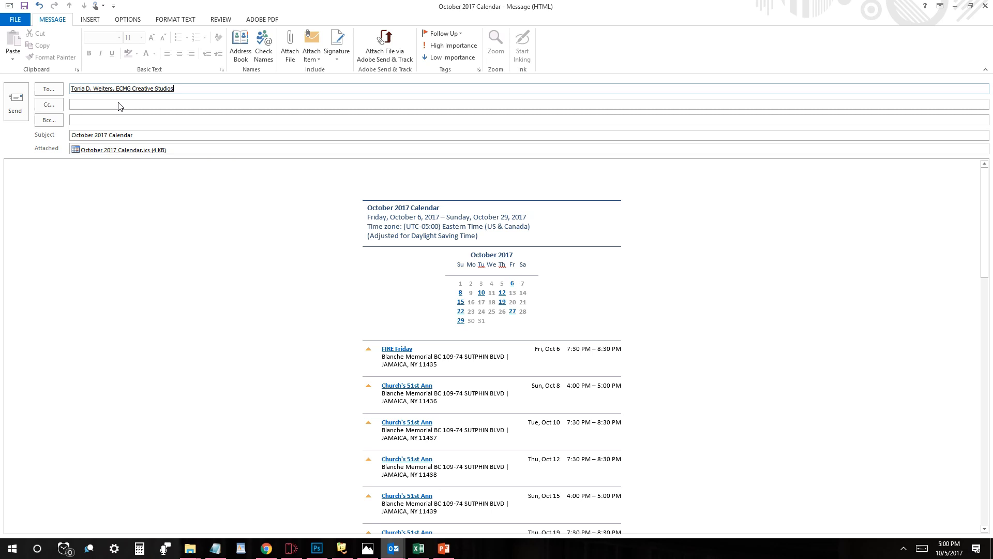
pyautogui.click(151, 137)
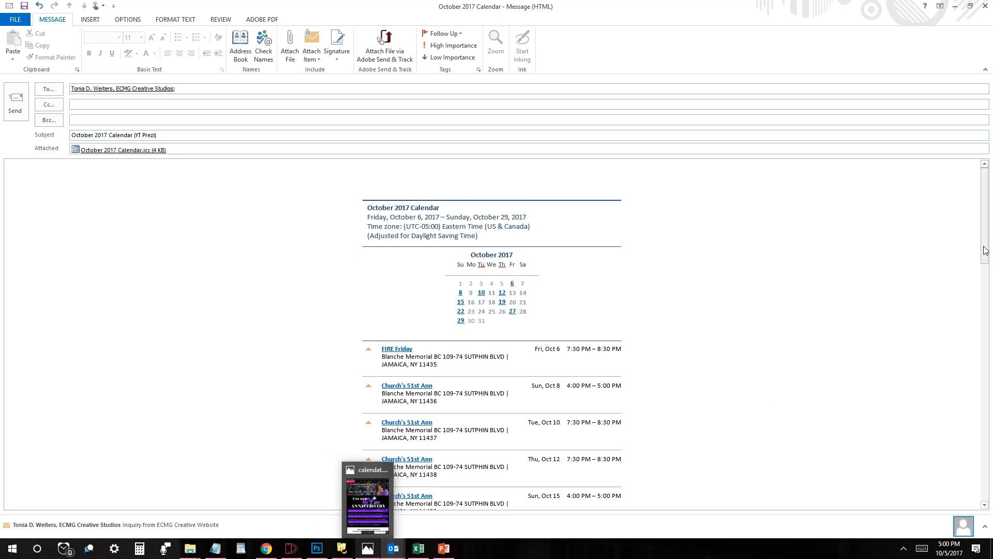
pyautogui.scroll(-1, 986, 253)
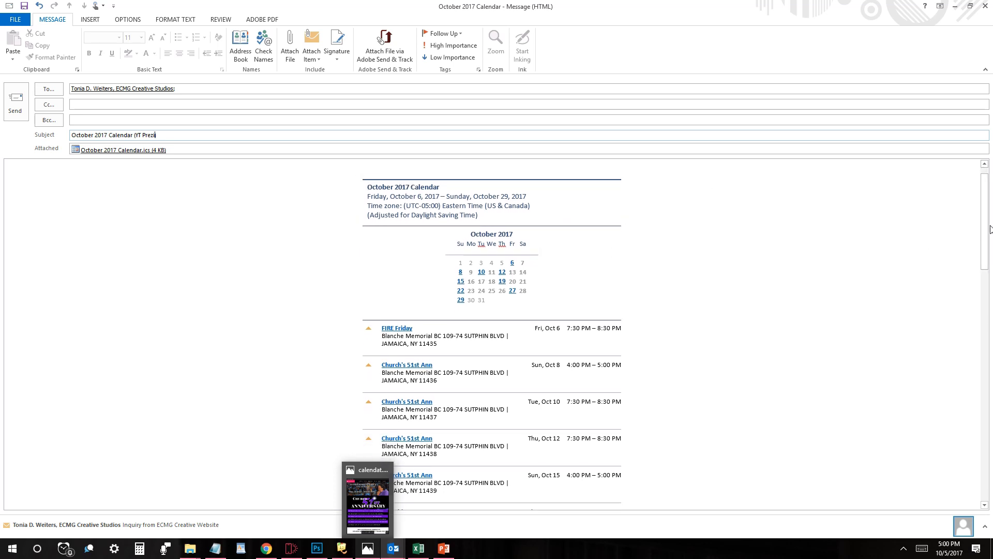
pyautogui.scroll(-1, 991, 235)
pyautogui.scroll(-7, 991, 235)
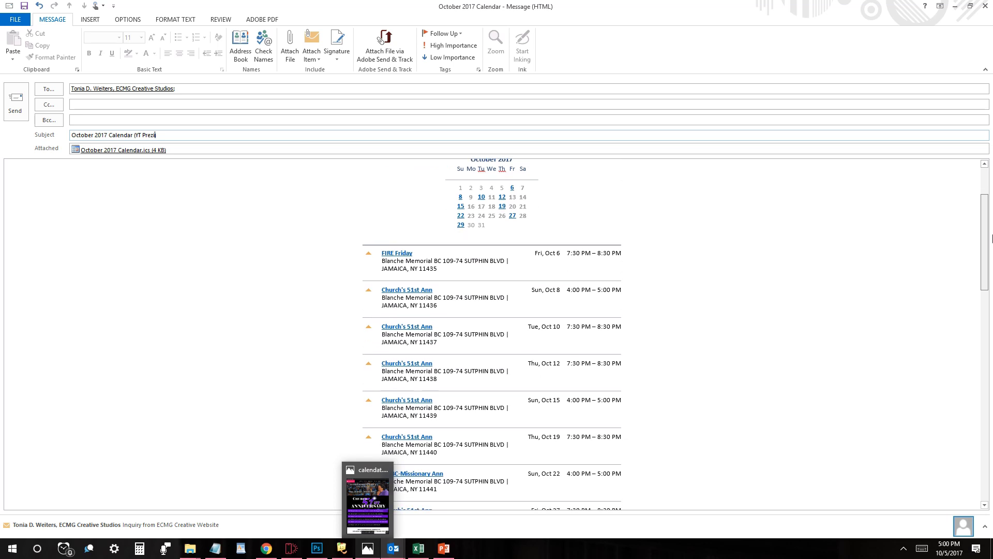
pyautogui.scroll(-3, 985, 269)
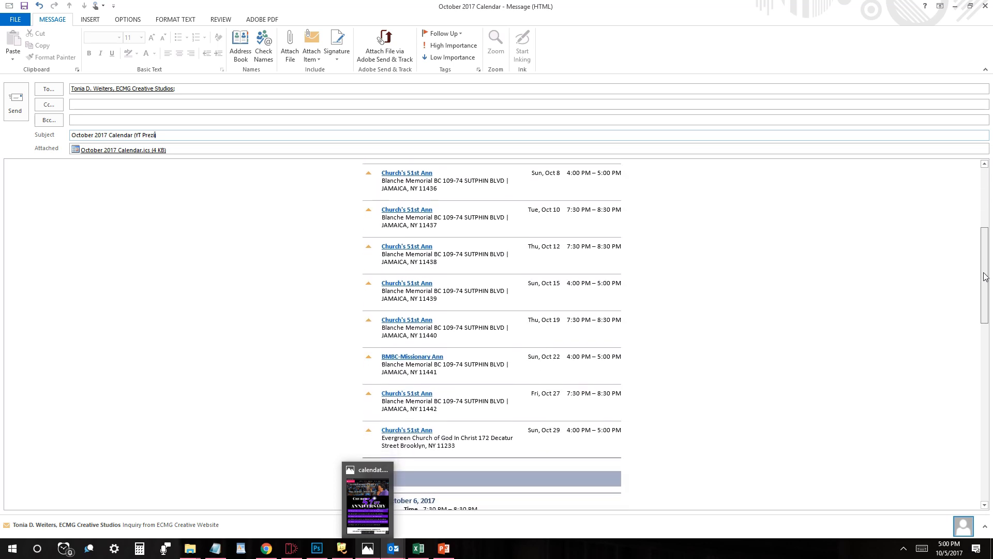
pyautogui.scroll(6, 976, 239)
pyautogui.scroll(1, 976, 239)
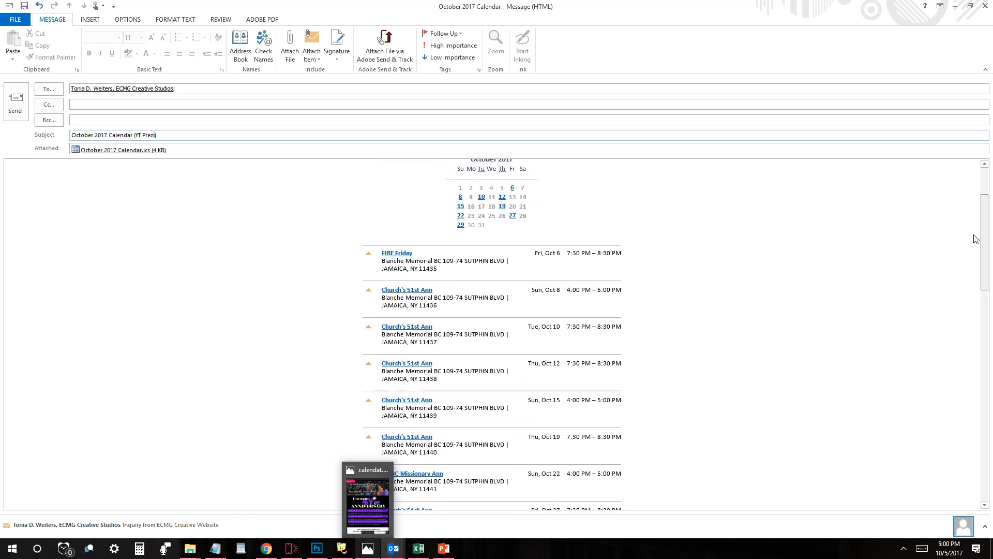
pyautogui.scroll(-9, 976, 239)
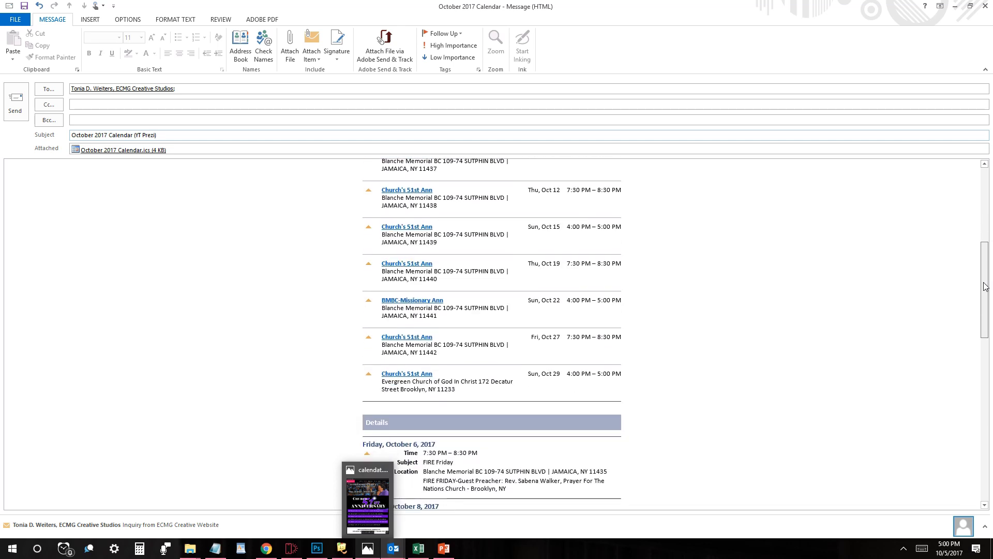
pyautogui.moveTo(981, 294); pyautogui.dragTo(989, 386)
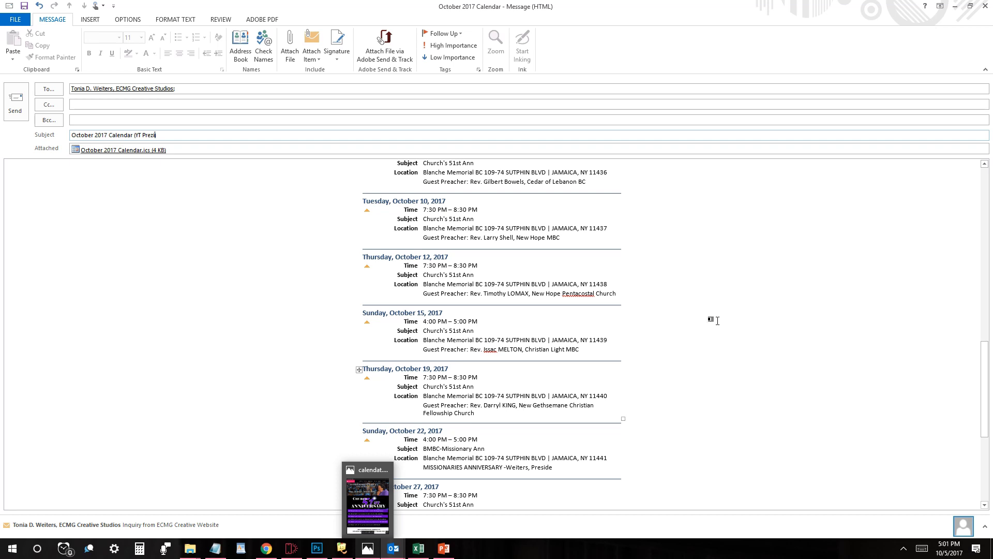
pyautogui.scroll(1, 991, 365)
pyautogui.moveTo(988, 364); pyautogui.dragTo(986, 210)
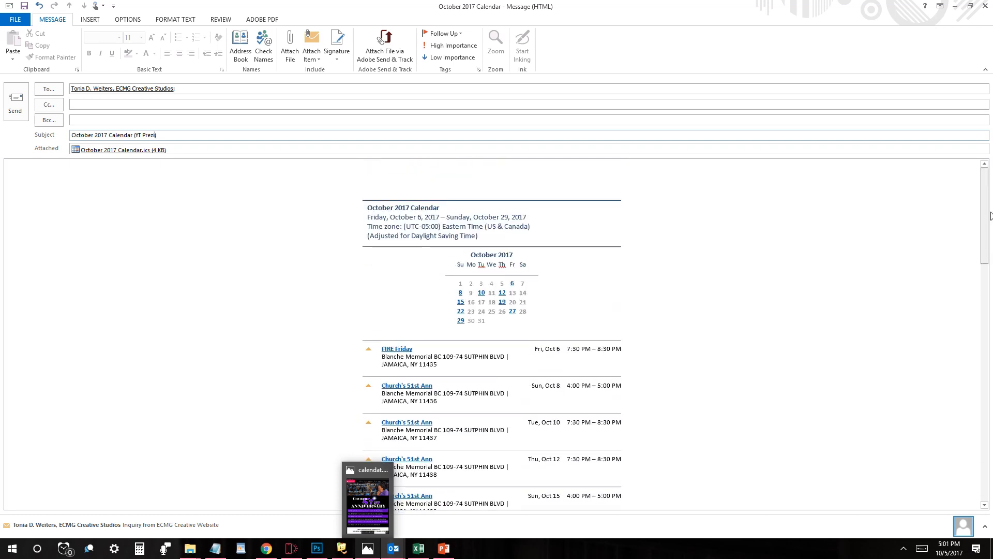
# - Send the calendar e-mail, then overlay Blanche Memorial Schedule 2016 on the October 2017 month view
pyautogui.click(33, 206)
pyautogui.click(15, 105)
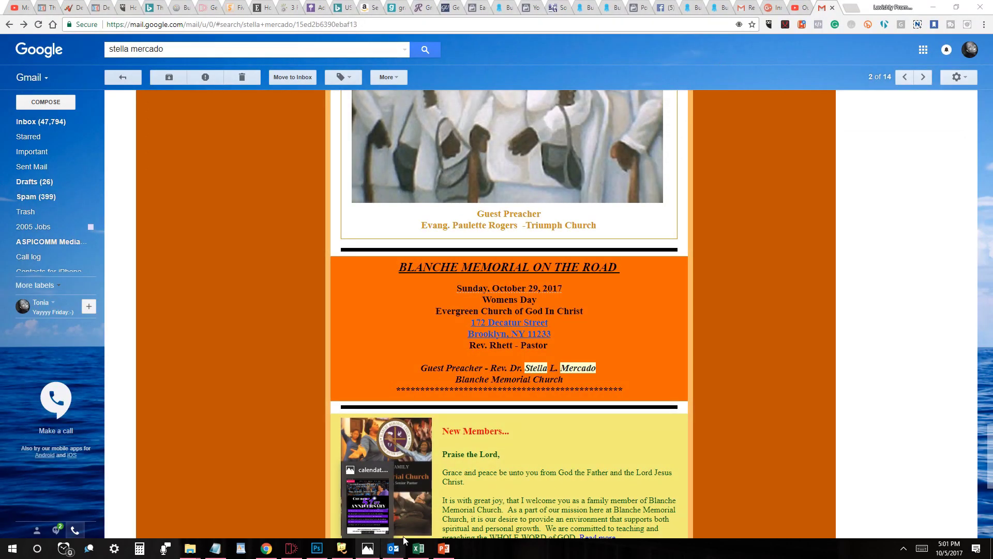
pyautogui.moveTo(404, 553)
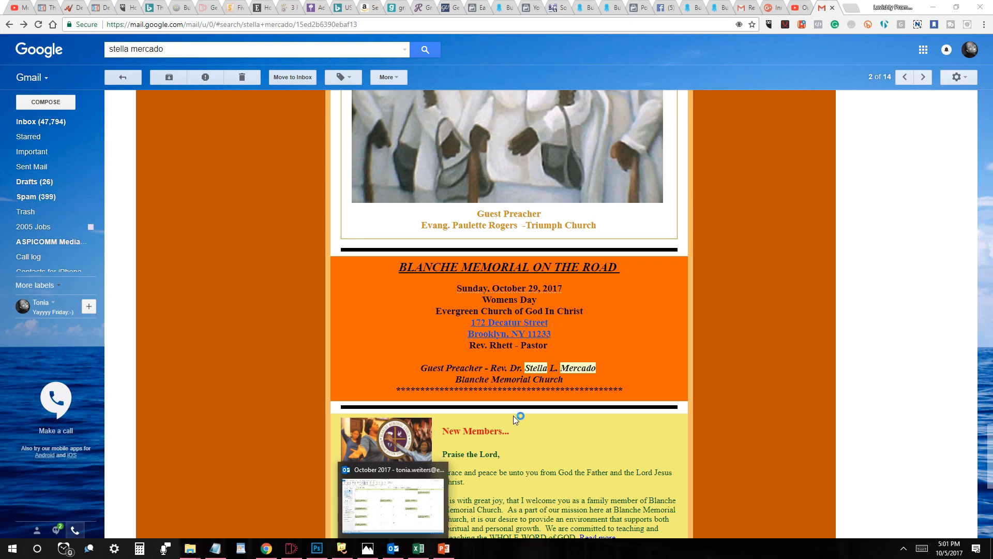
pyautogui.click(357, 497)
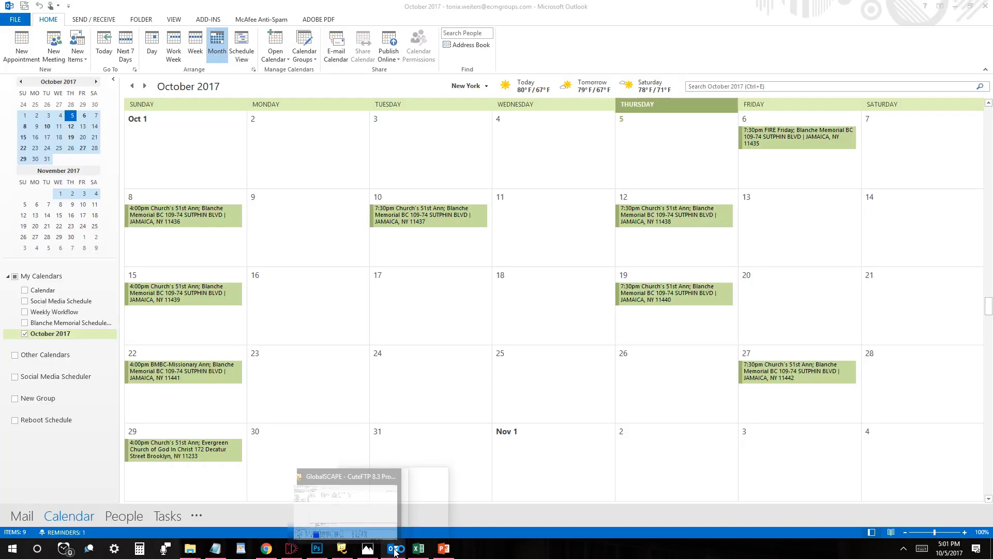
pyautogui.click(25, 323)
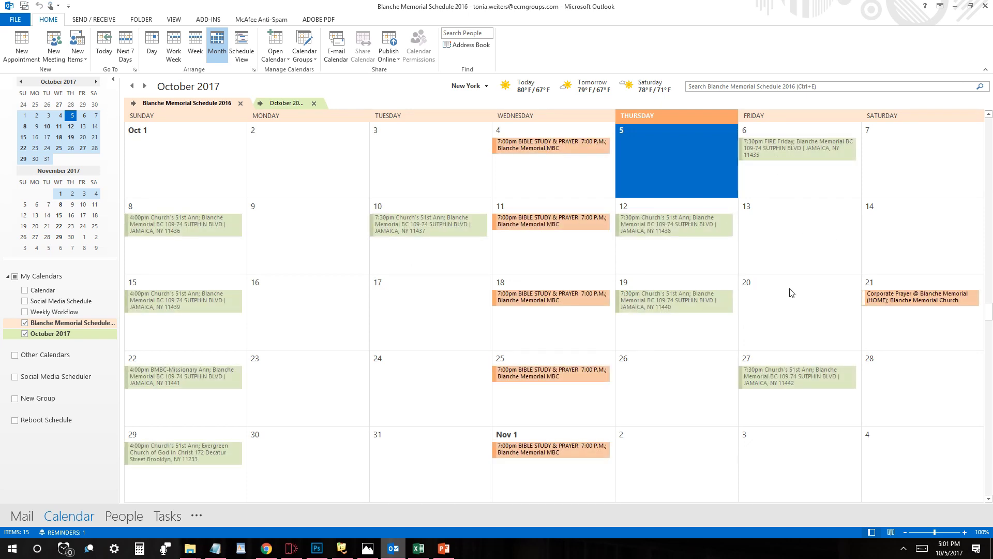
# - Hide the October 2017 calendar, leaving Blanche Memorial Schedule 2016, and open the October 4 BIBLE STUDY & PRAYER appointment
pyautogui.click(819, 244)
pyautogui.click(820, 245)
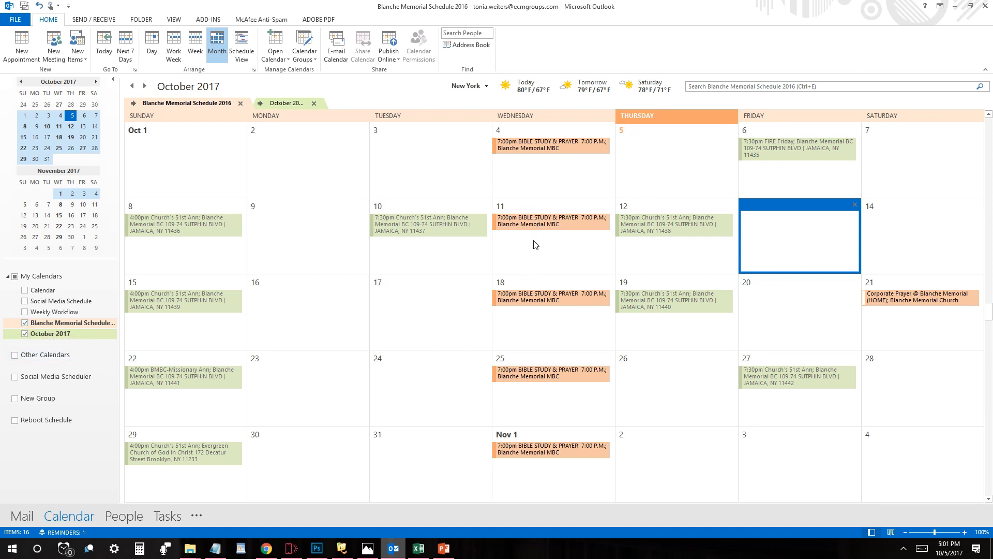
pyautogui.click(74, 327)
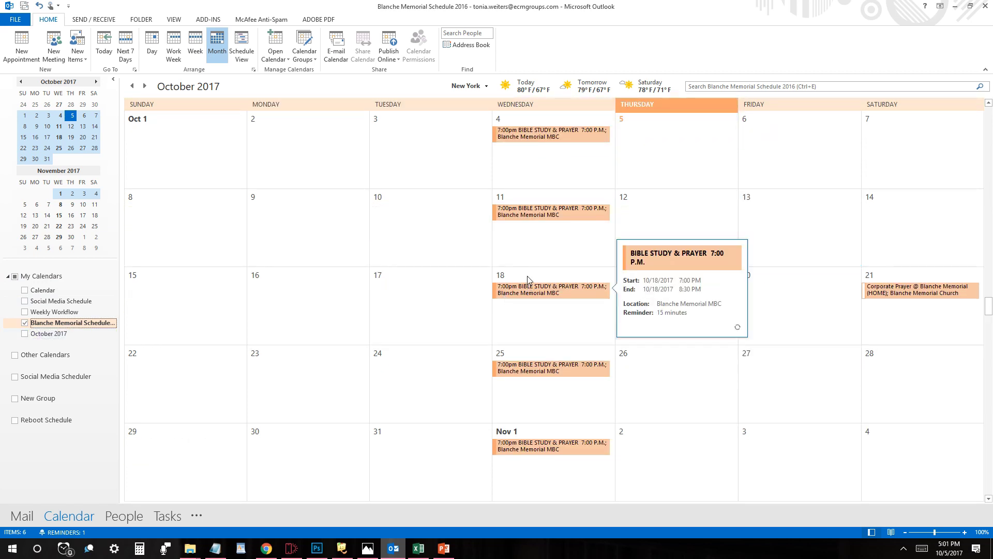
pyautogui.click(542, 135)
pyautogui.doubleClick(542, 136)
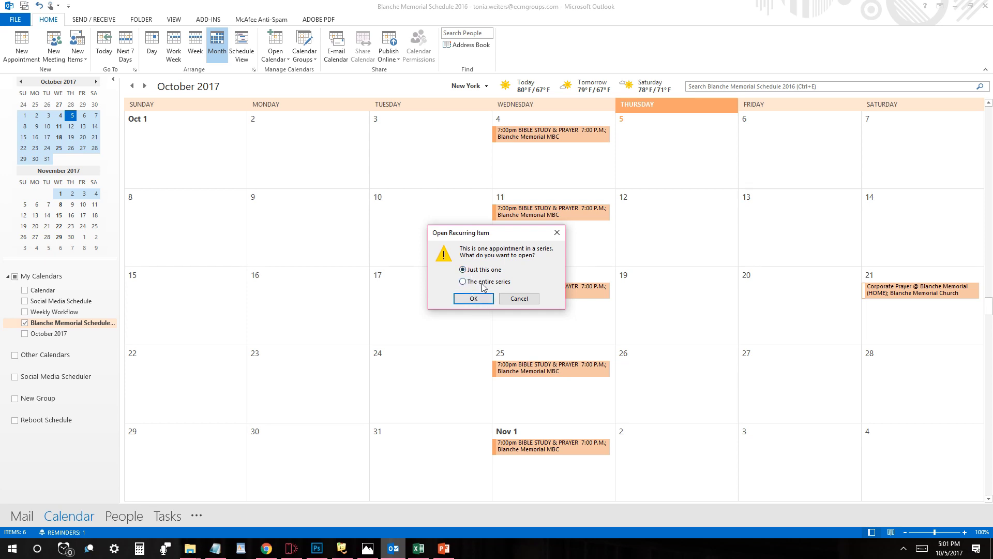
# - Open just this occurrence and change its subject to 'BIBLE STUDY & PRAYER 7:00 P.M.-Cancelled'
pyautogui.click(482, 300)
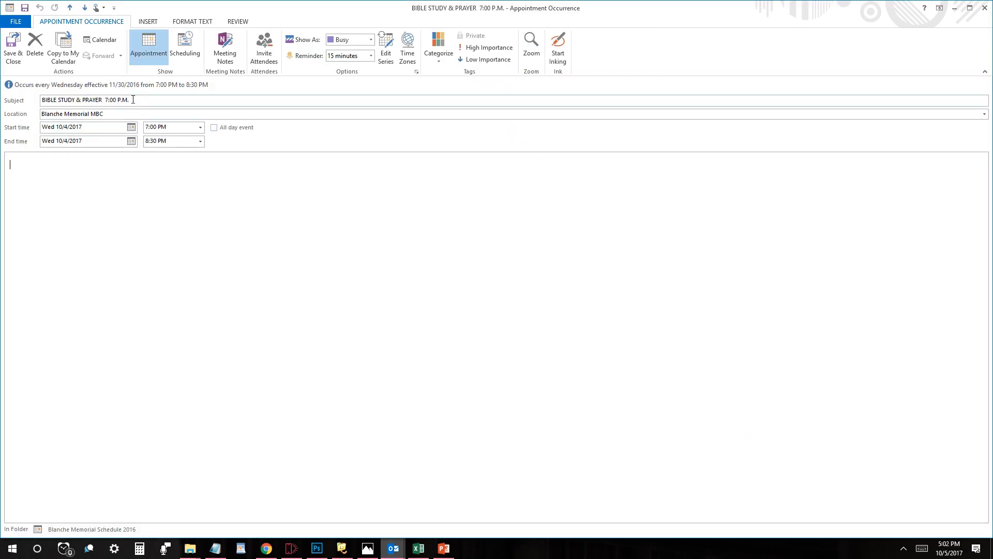
pyautogui.click(133, 99)
pyautogui.write('-Cancelled')
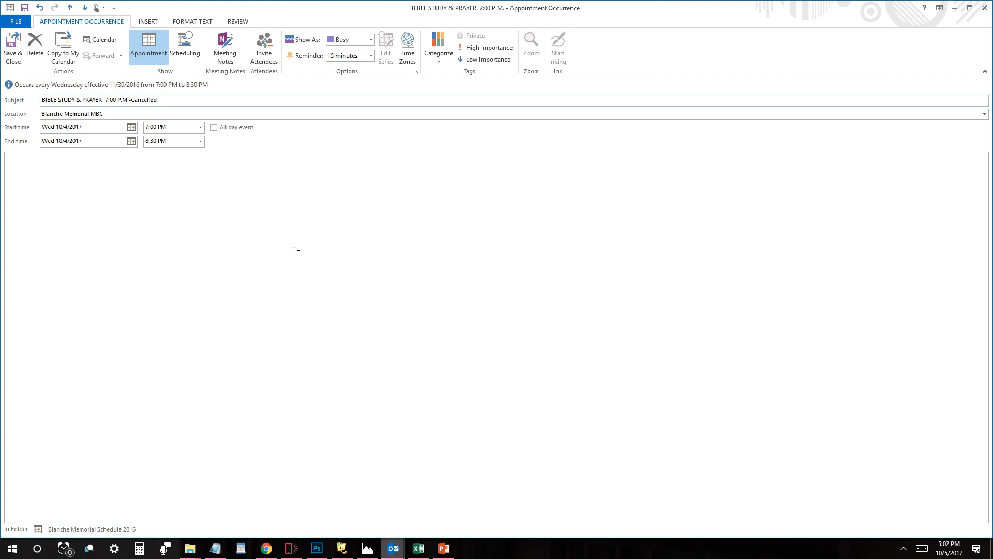
pyautogui.click(295, 249)
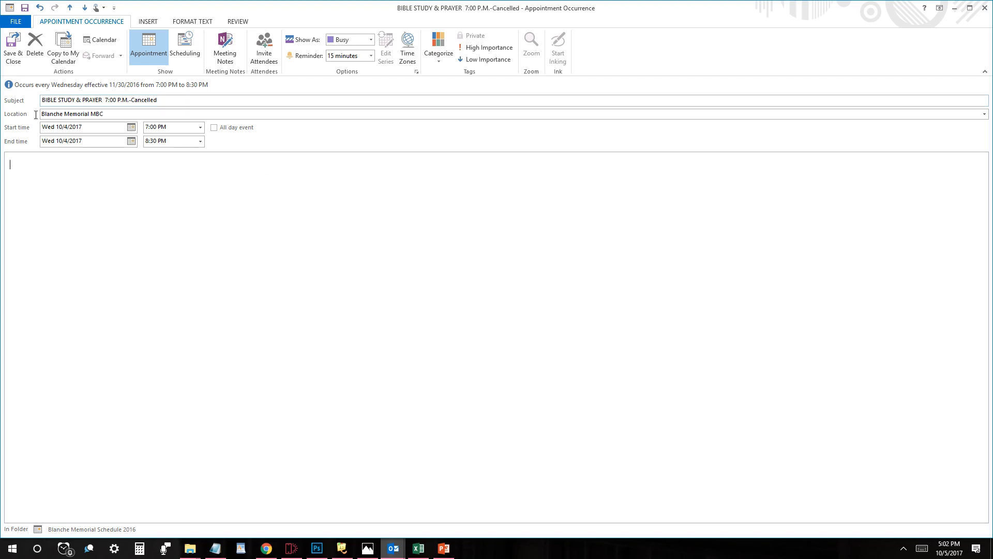
# - Save & Close the cancelled October 4 Bible Study occurrence
pyautogui.click(14, 55)
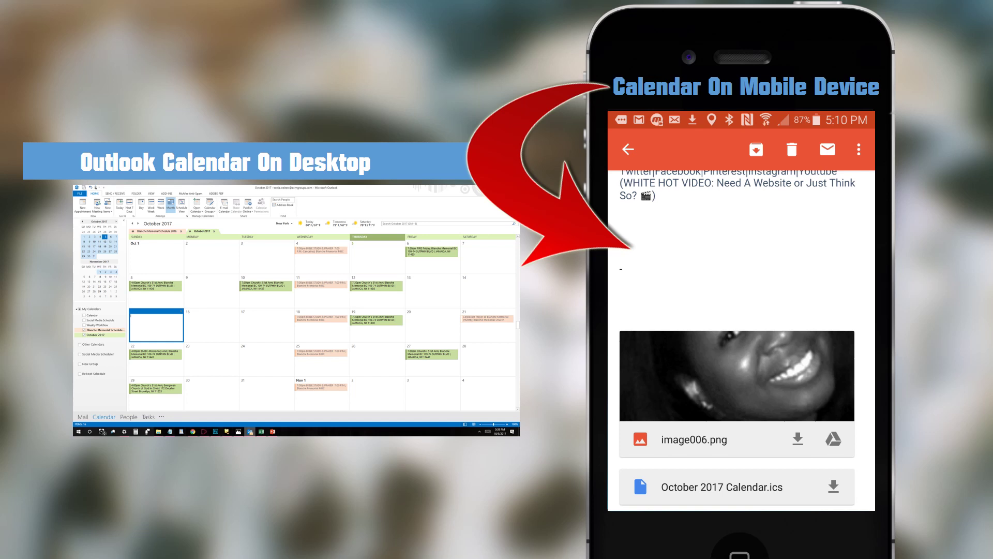
pyautogui.scroll(6, 737, 336)
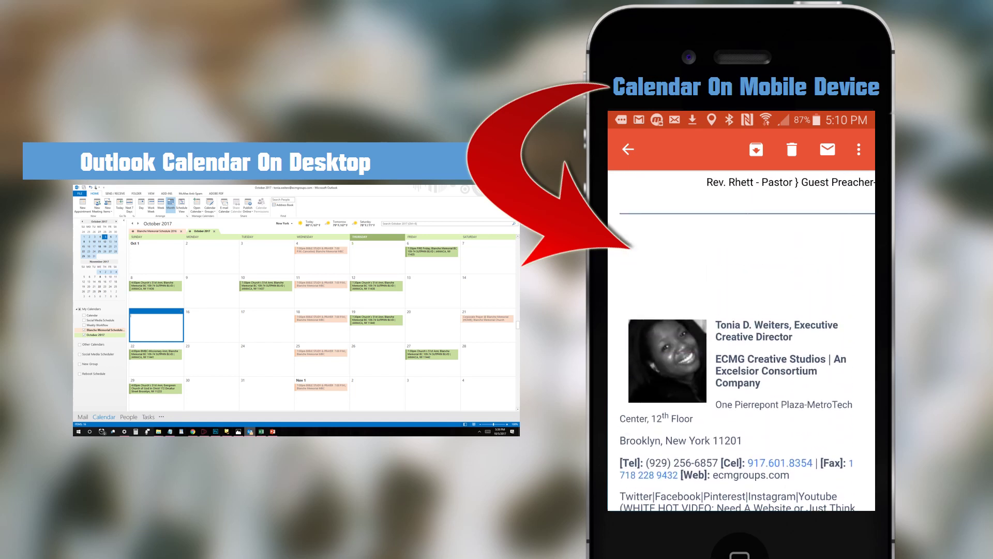
pyautogui.scroll(8, 741, 336)
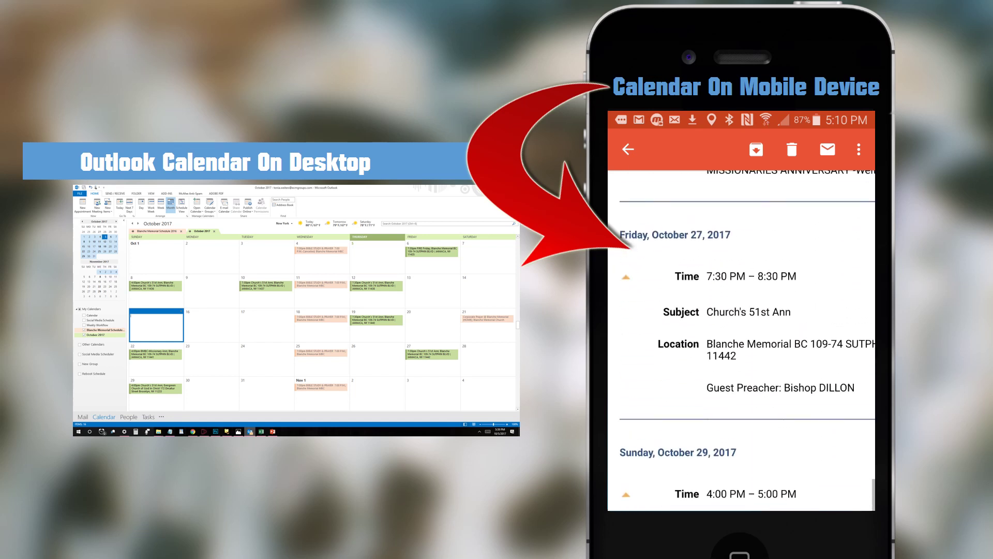
pyautogui.scroll(15, 741, 336)
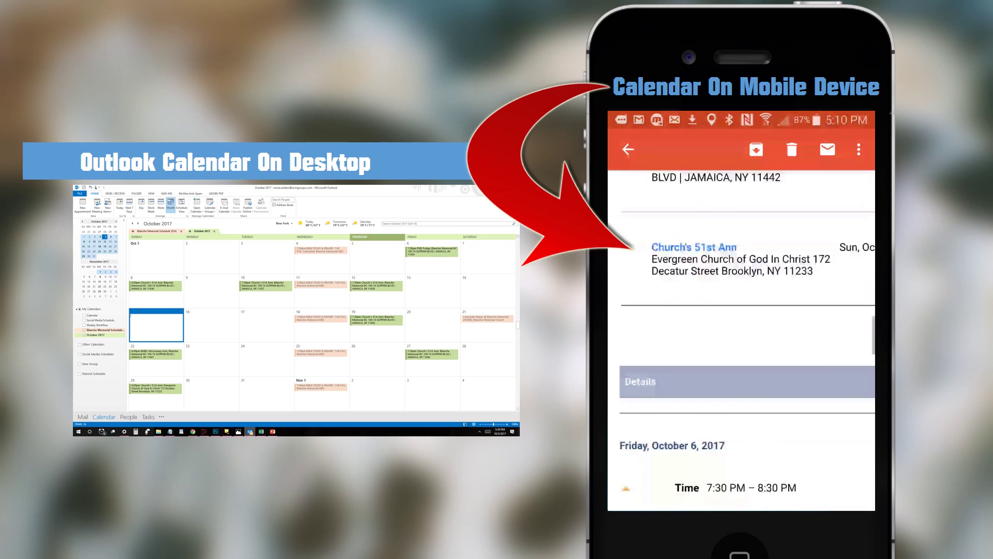
pyautogui.scroll(8, 742, 336)
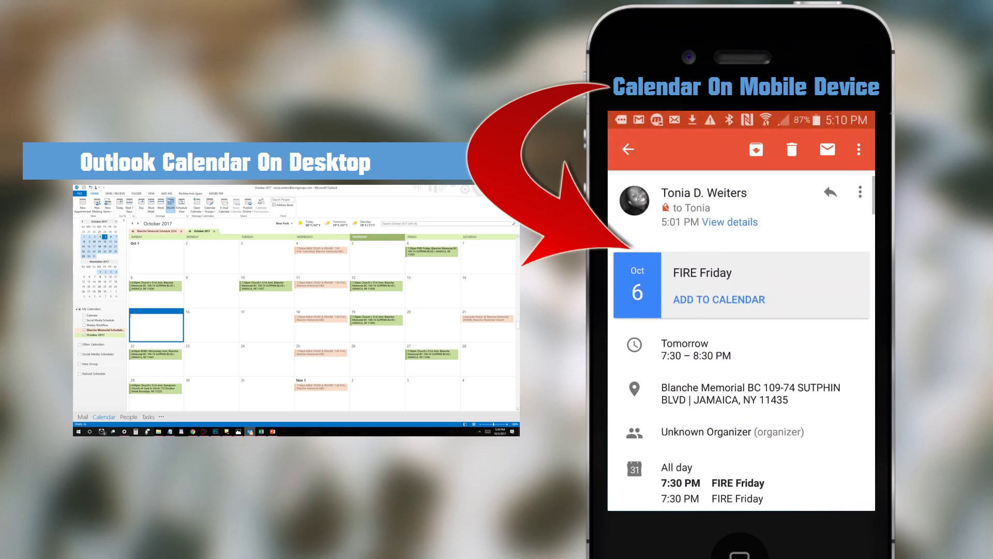
# - Stop the phone's screen recording from the Recording in progress notification
pyautogui.moveTo(741, 119); pyautogui.dragTo(741, 362)
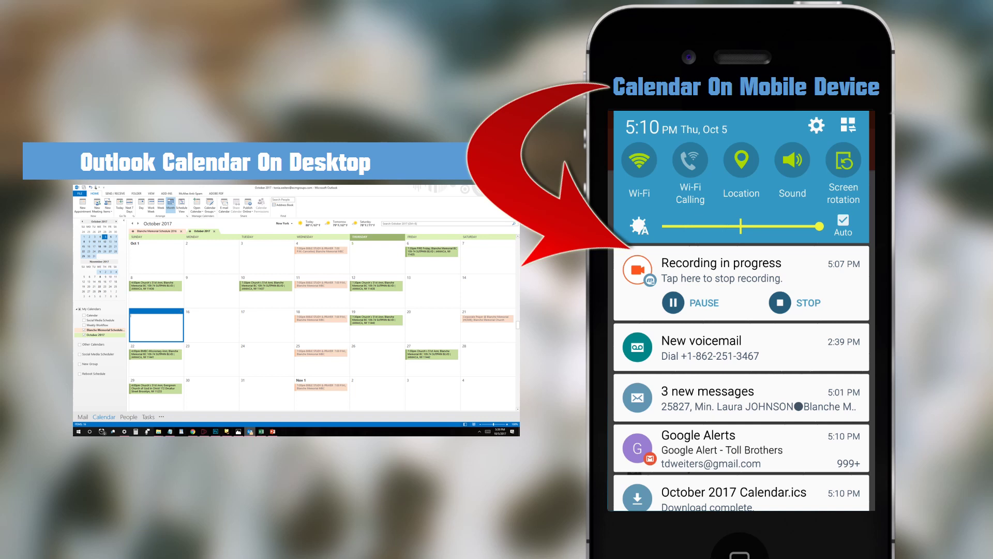
pyautogui.click(799, 302)
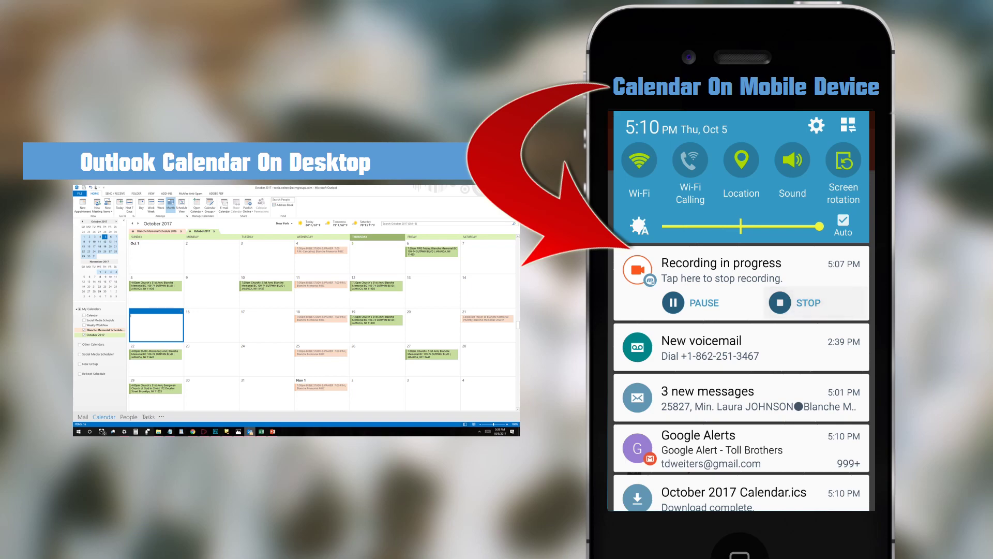